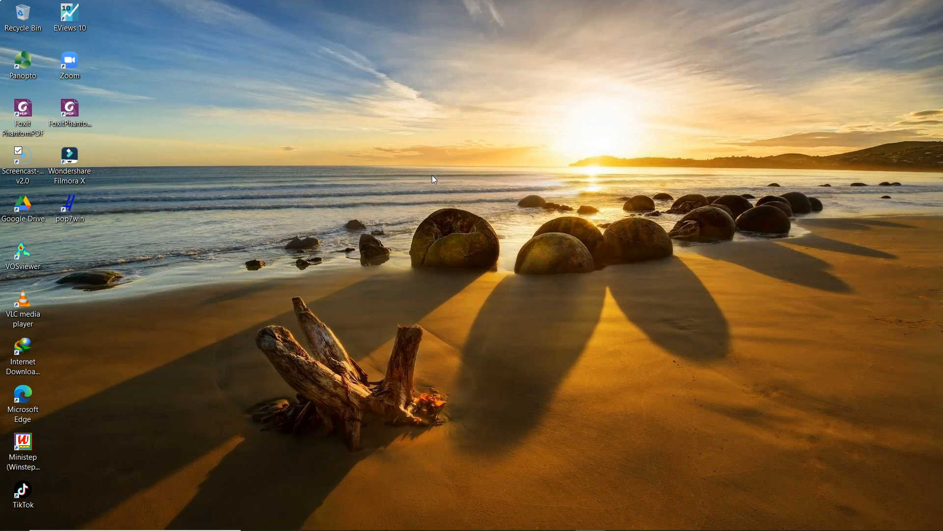
Step: Open Google Chrome and search Google for "publish or perish download"
{"action": "mouse_move", "coordinate": [432, 520]}
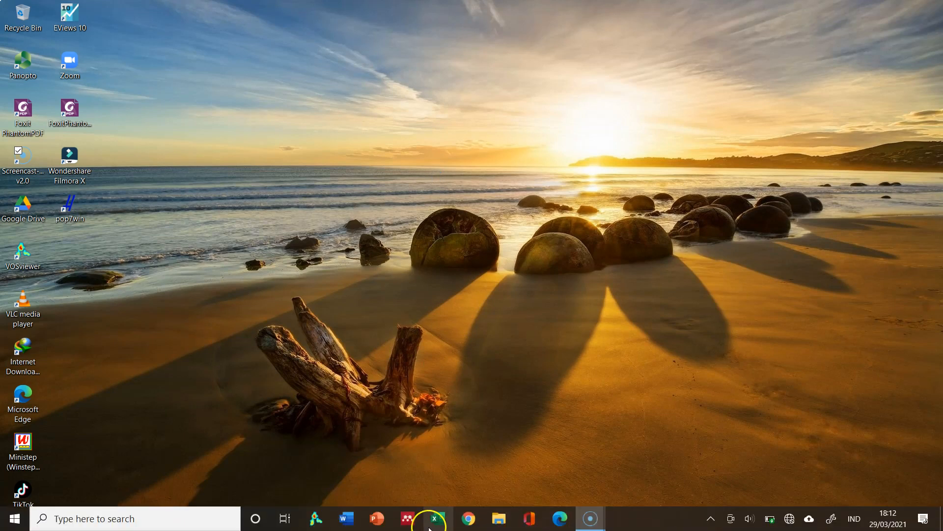
{"action": "left_click", "coordinate": [461, 517]}
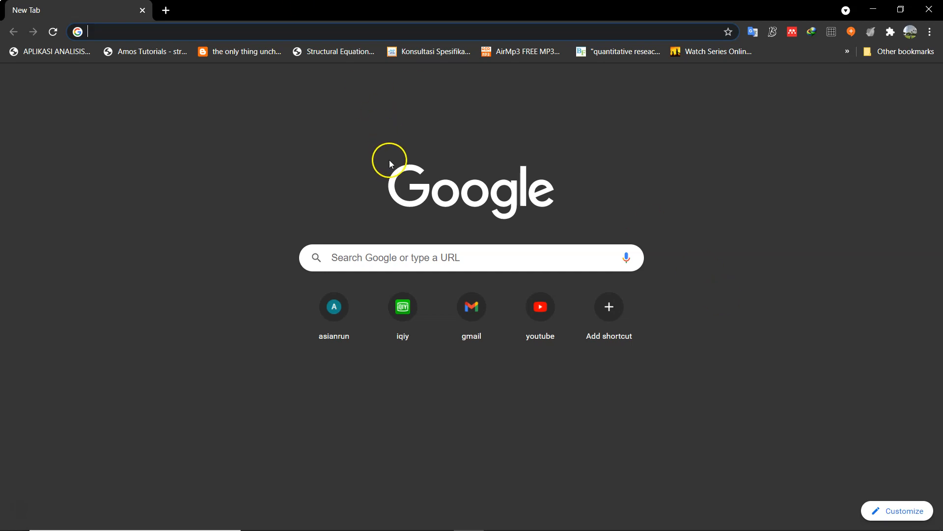
{"action": "left_click", "coordinate": [384, 252]}
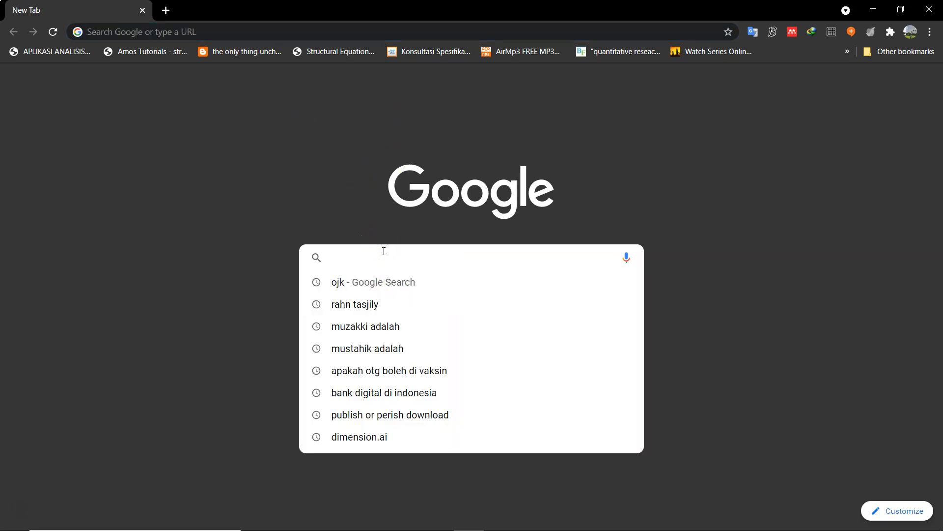
{"action": "type", "text": "pu"}
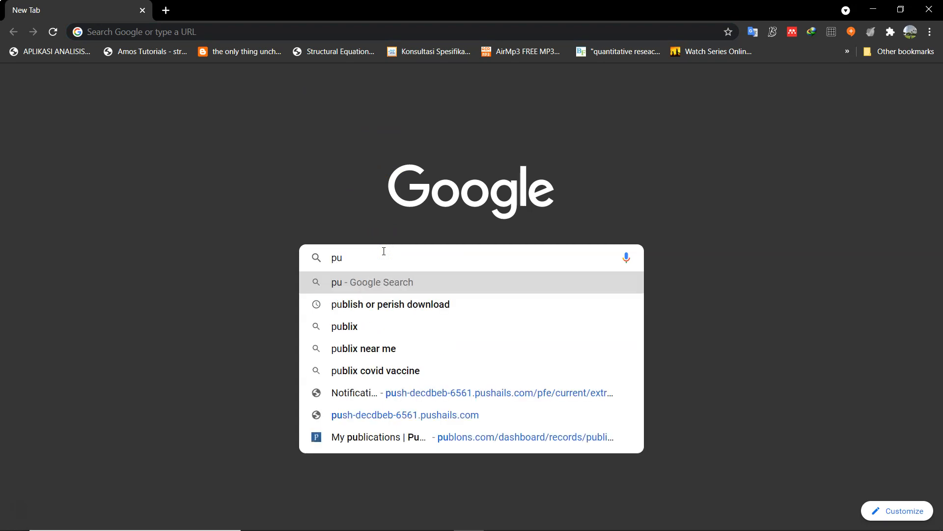
{"action": "left_click", "coordinate": [392, 304]}
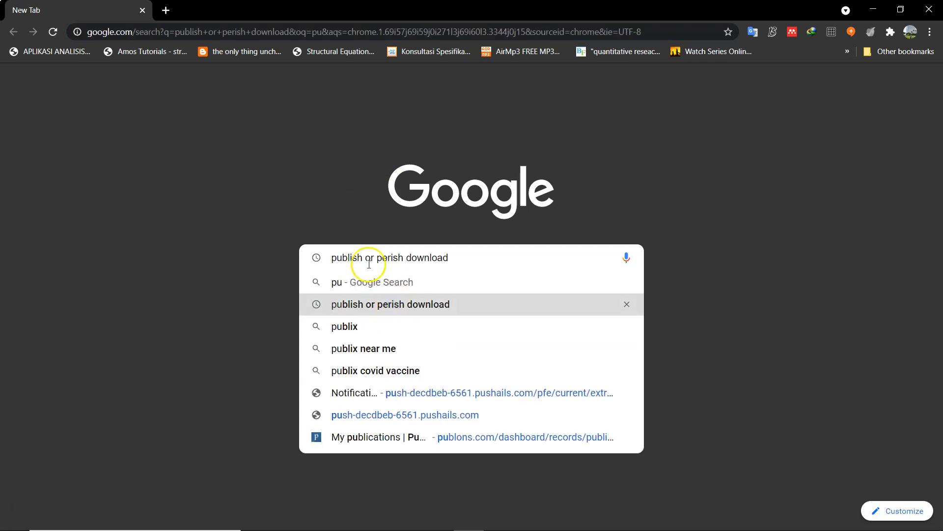
{"action": "left_click", "coordinate": [395, 308]}
{"action": "left_click", "coordinate": [394, 309]}
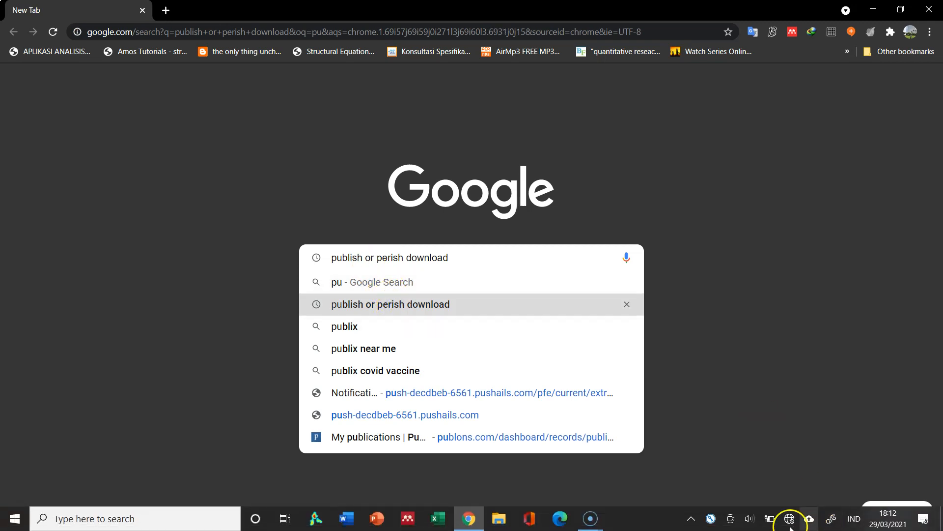
Step: Check the current Wi-Fi connection's status and open a new browser tab
{"action": "left_click", "coordinate": [790, 524]}
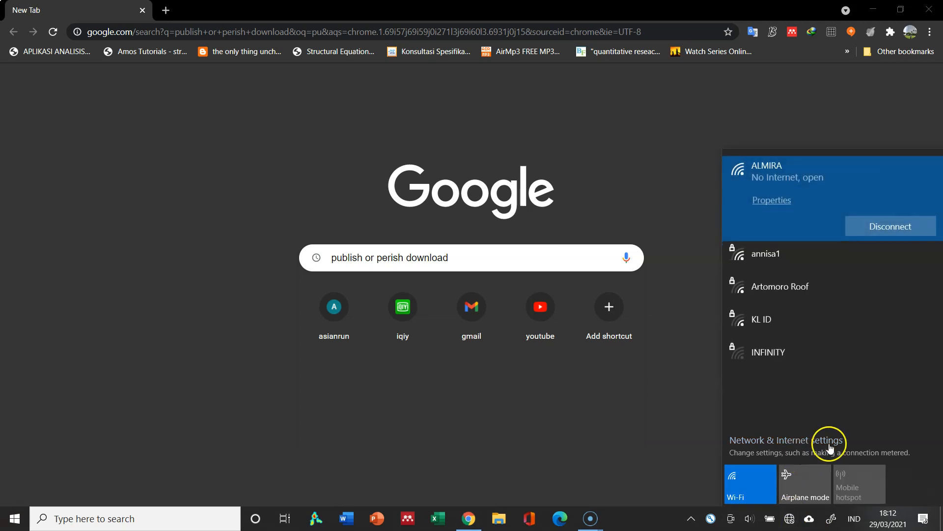
{"action": "left_click", "coordinate": [673, 155]}
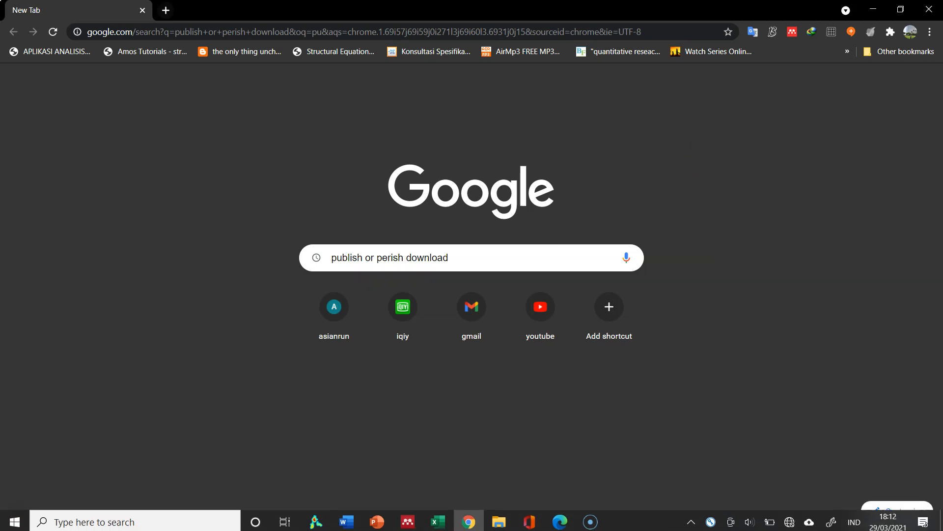
{"action": "key", "text": "ctrl+t"}
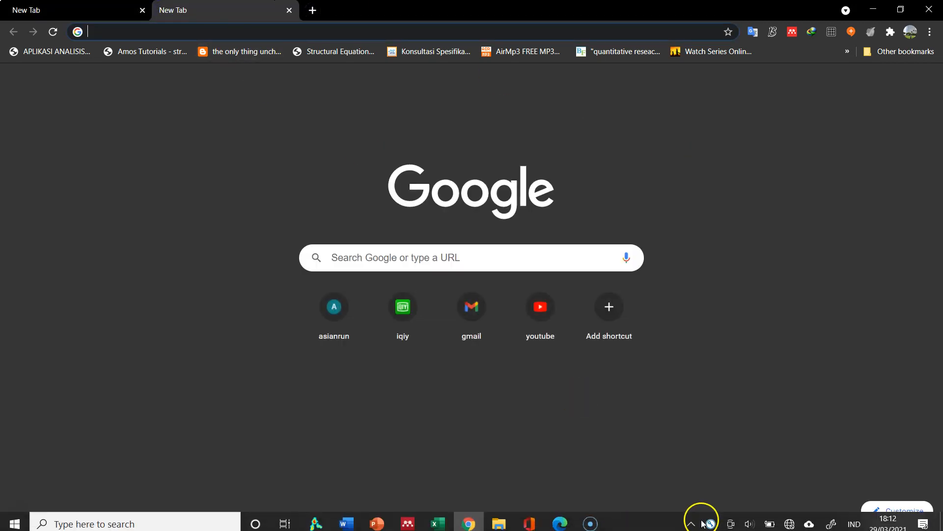
{"action": "left_click", "coordinate": [564, 525]}
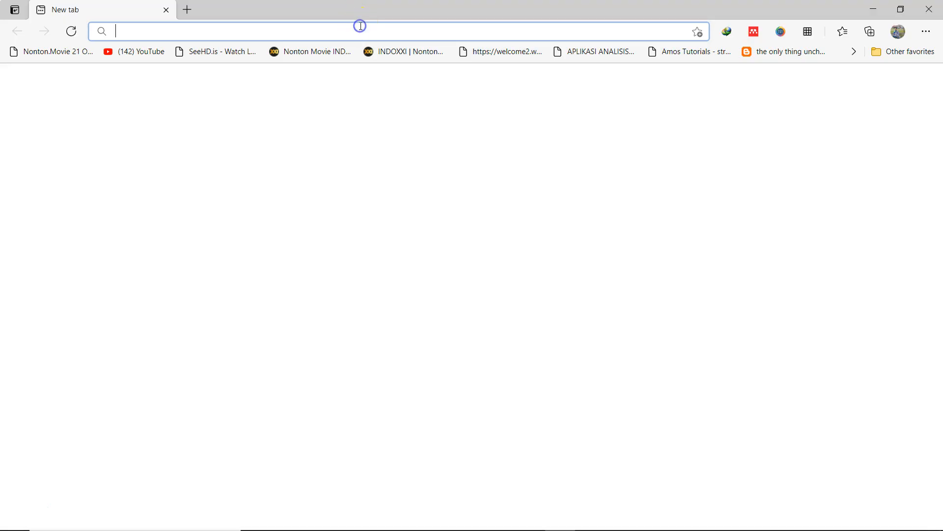
{"action": "type", "text": "redirect"}
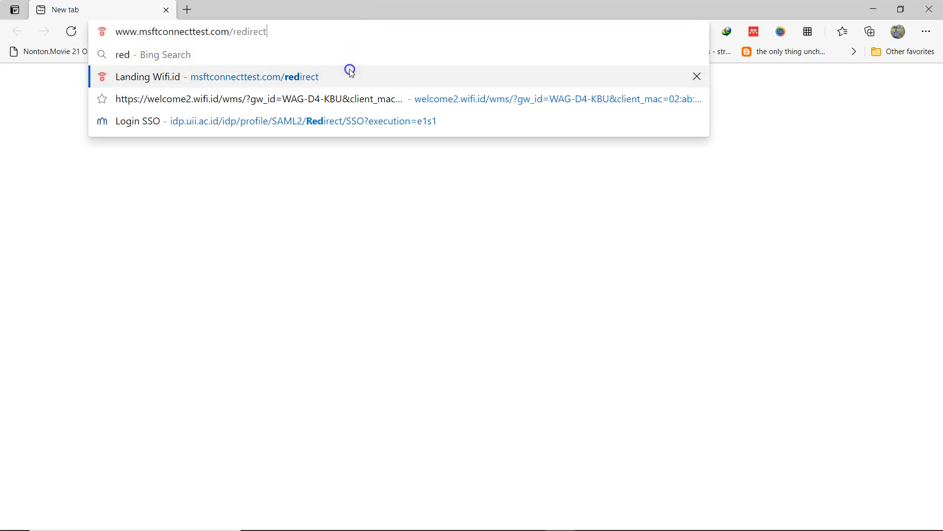
{"action": "left_click", "coordinate": [349, 71]}
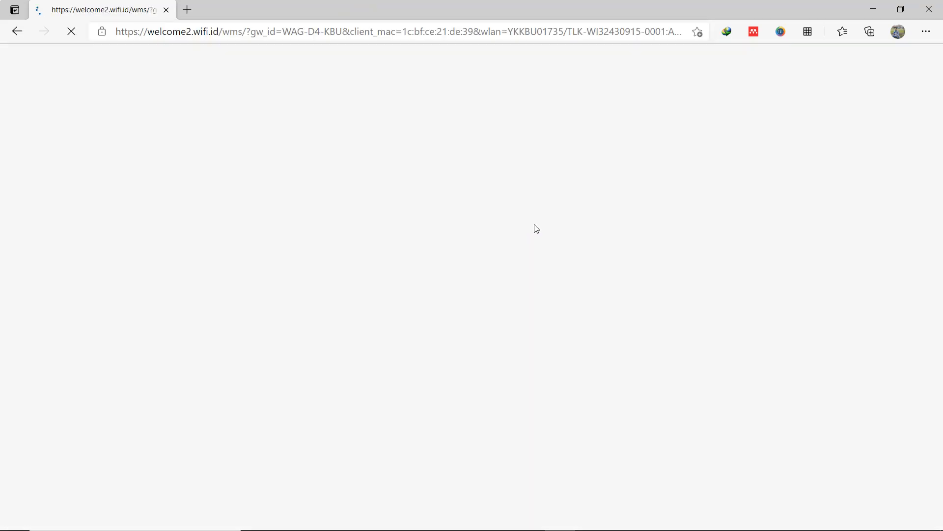
{"action": "left_click", "coordinate": [602, 246]}
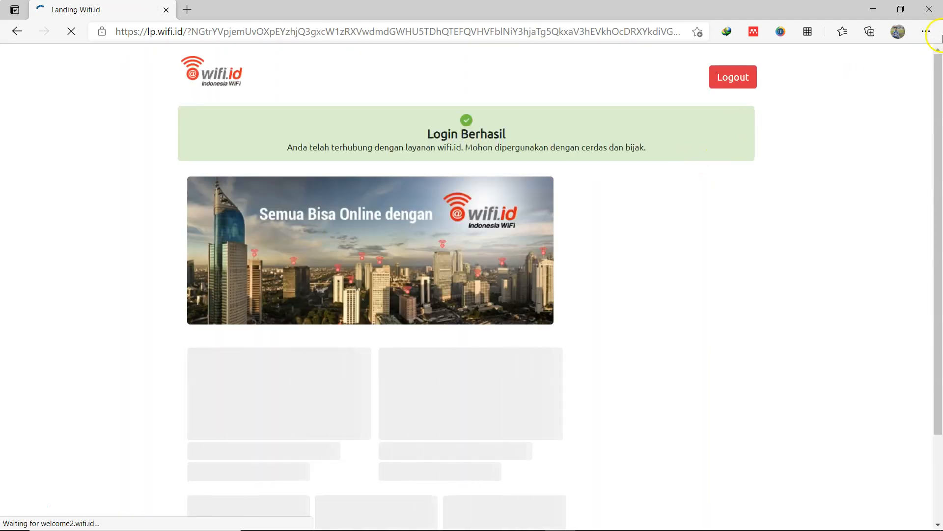
{"action": "left_click", "coordinate": [936, 9]}
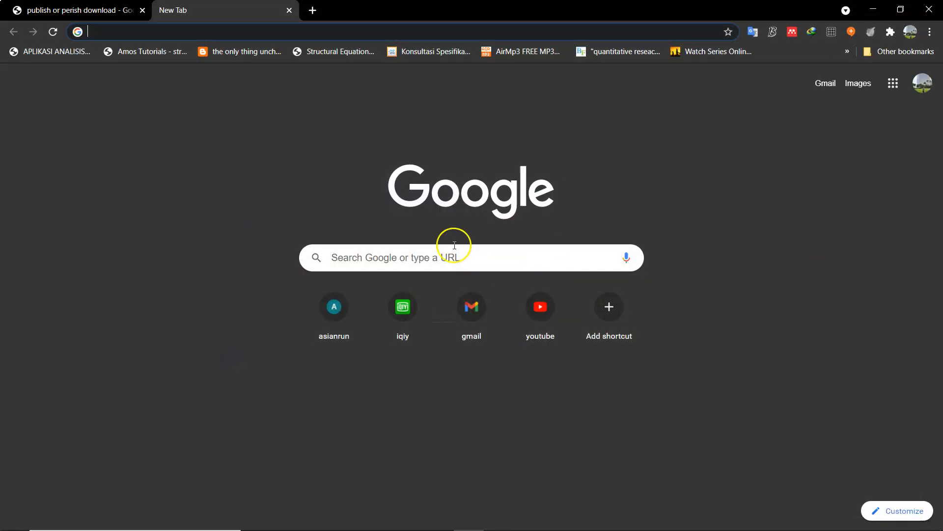
Step: Search Google for "publish or perish download" and open Harzing.com's Publish or Perish on Microsoft Windows result in a new tab
{"action": "left_click", "coordinate": [502, 257]}
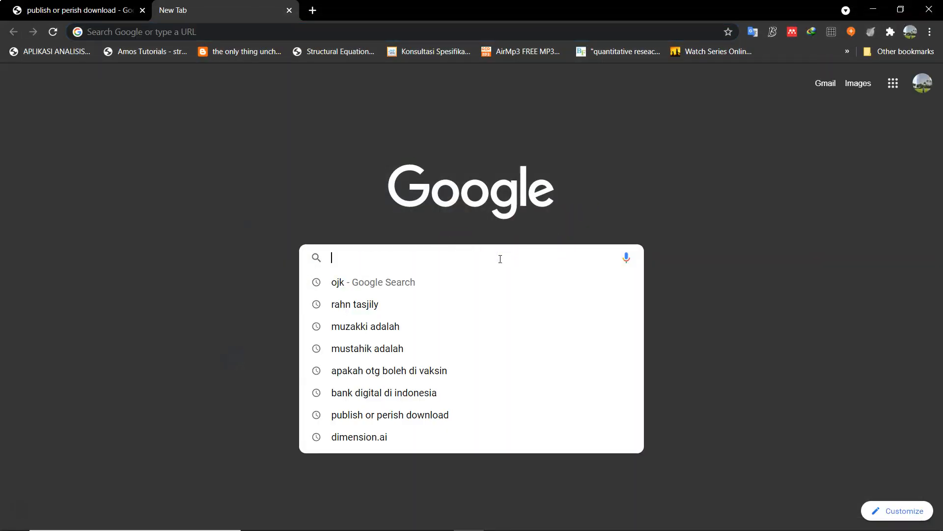
{"action": "type", "text": "publish or perish download"}
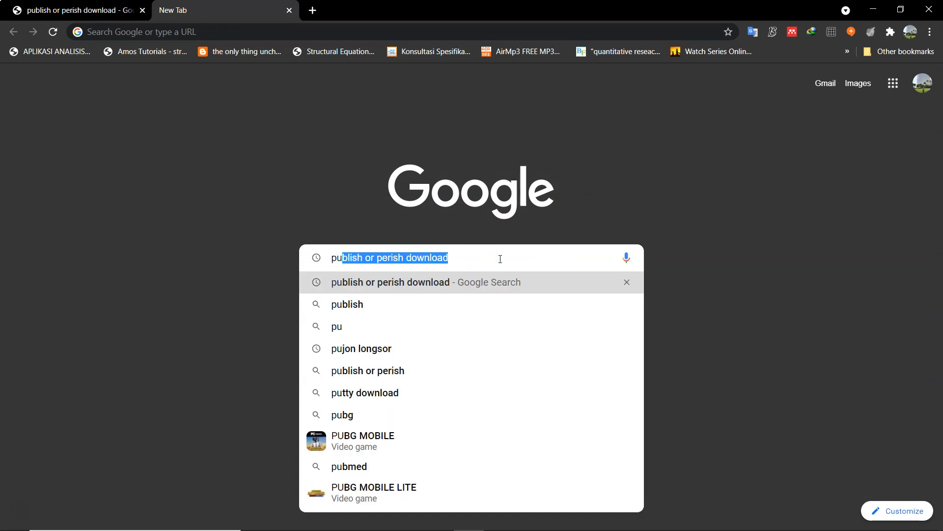
{"action": "left_click", "coordinate": [479, 282]}
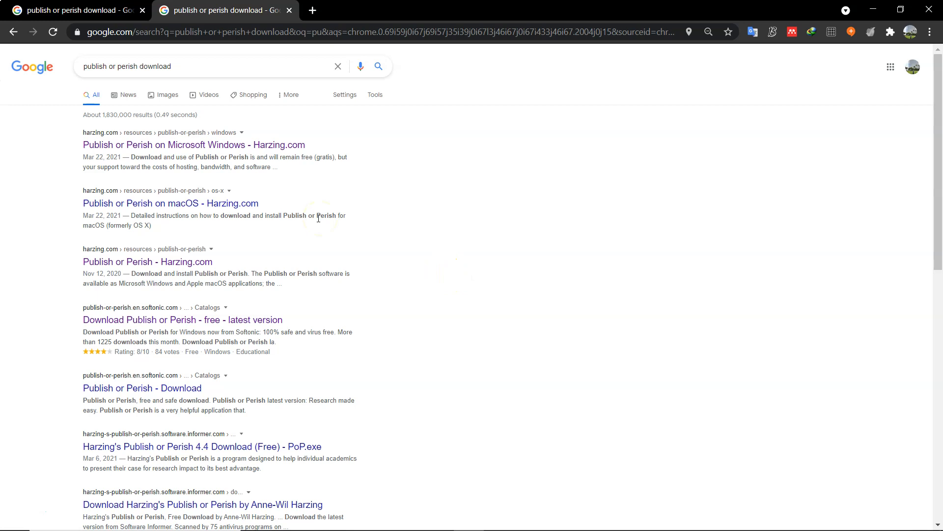
{"action": "right_click", "coordinate": [216, 144]}
{"action": "left_click", "coordinate": [224, 151]}
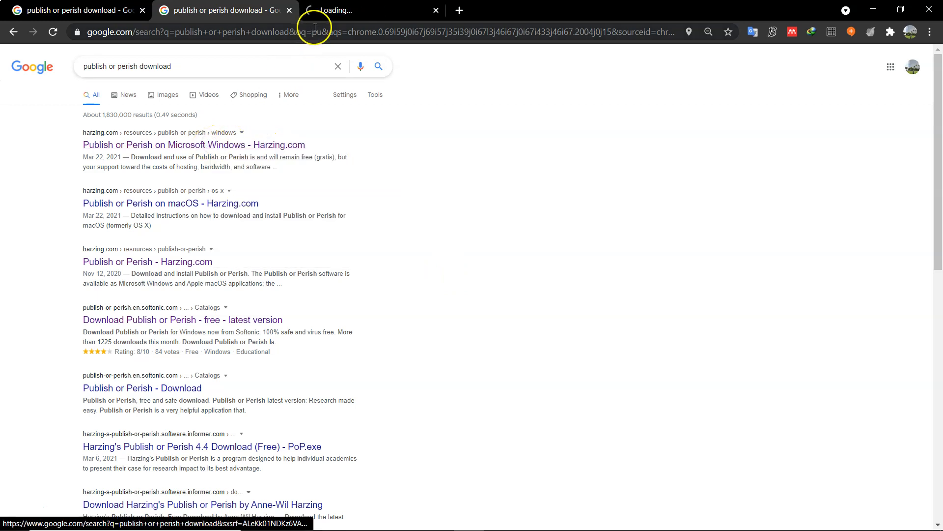
{"action": "left_click", "coordinate": [327, 13]}
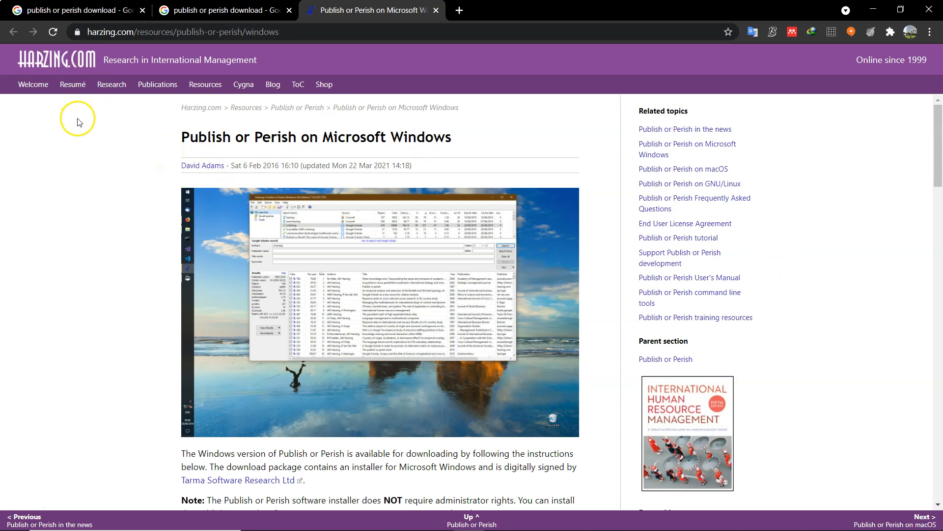
Step: Examine the system requirements, installer download information and installation instructions on the Publish or Perish for Windows page
{"action": "scroll", "coordinate": [65, 164], "scroll_direction": "down", "scroll_amount": 4}
{"action": "scroll", "coordinate": [58, 175], "scroll_direction": "down", "scroll_amount": 6}
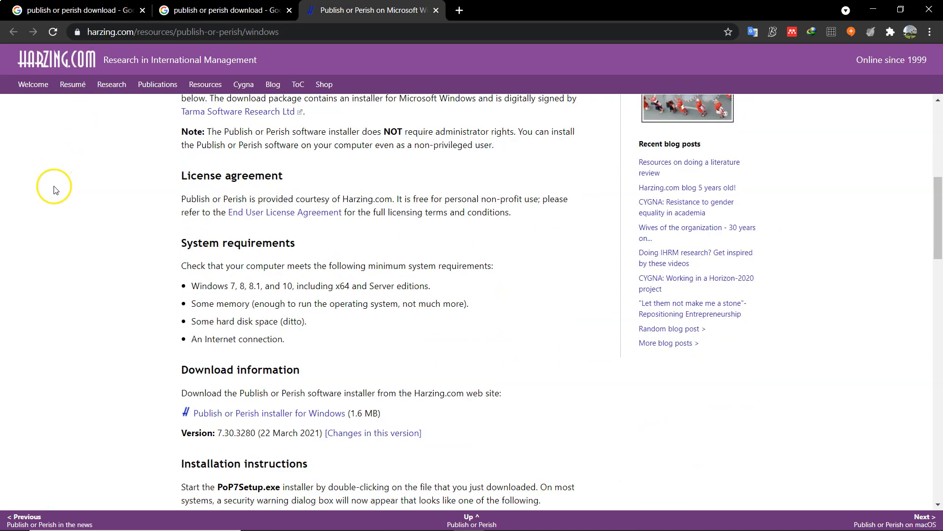
{"action": "scroll", "coordinate": [144, 247], "scroll_direction": "down", "scroll_amount": 6}
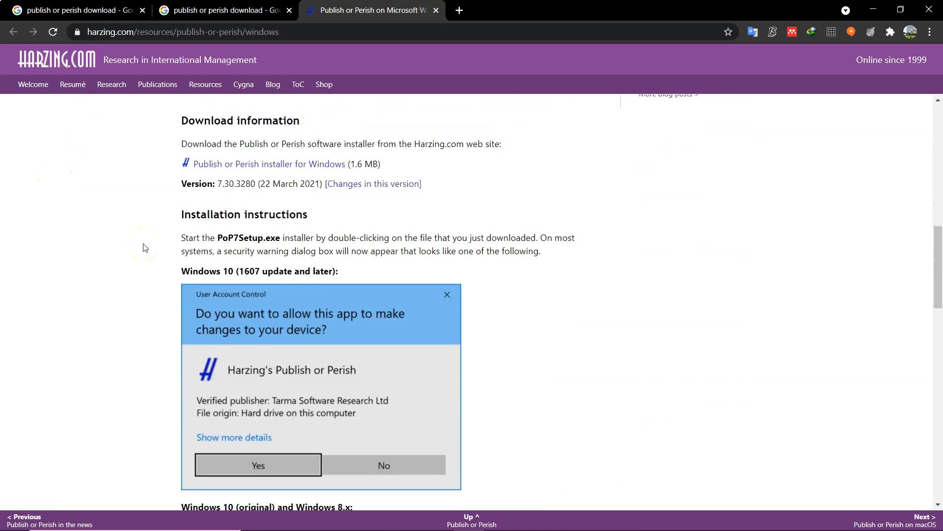
{"action": "scroll", "coordinate": [140, 249], "scroll_direction": "down", "scroll_amount": 8}
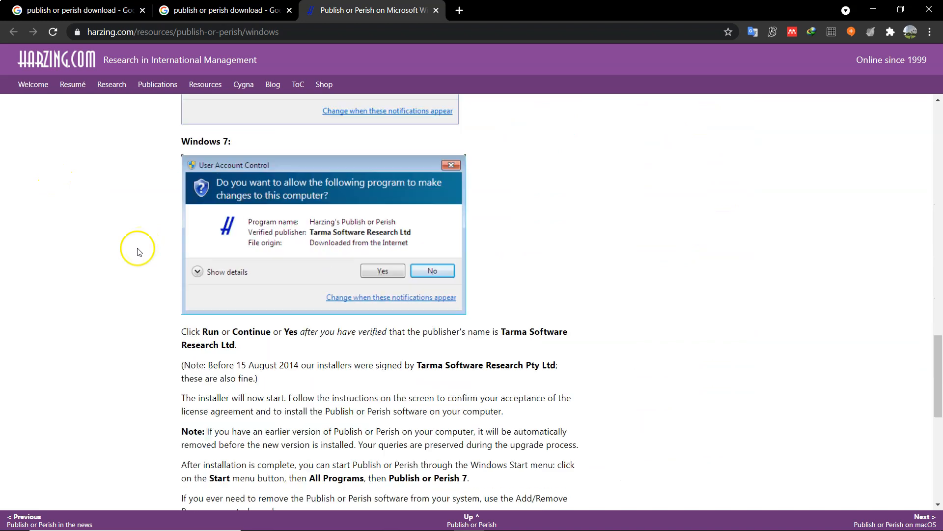
{"action": "scroll", "coordinate": [131, 251], "scroll_direction": "down", "scroll_amount": 6}
{"action": "scroll", "coordinate": [169, 249], "scroll_direction": "up", "scroll_amount": 6}
{"action": "scroll", "coordinate": [485, 270], "scroll_direction": "down", "scroll_amount": 7}
{"action": "scroll", "coordinate": [741, 273], "scroll_direction": "up", "scroll_amount": 5}
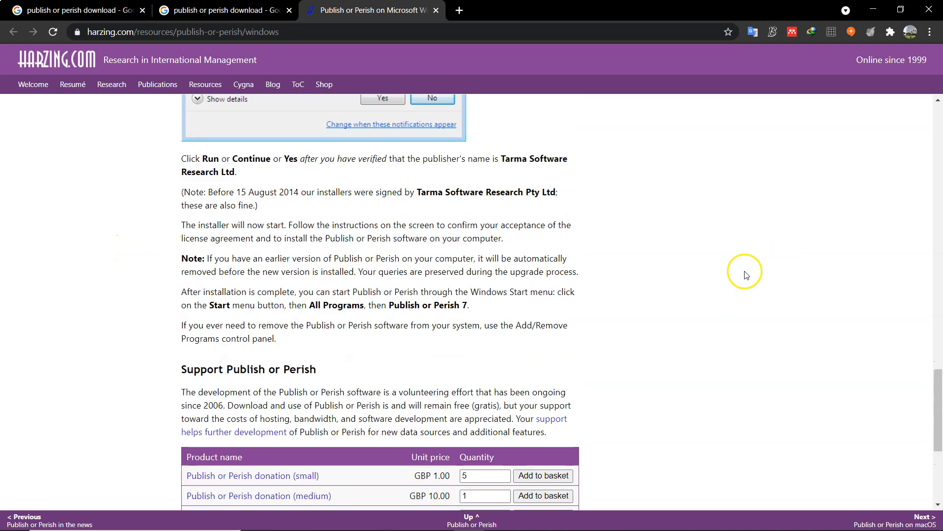
{"action": "scroll", "coordinate": [722, 263], "scroll_direction": "down", "scroll_amount": 4}
{"action": "scroll", "coordinate": [672, 248], "scroll_direction": "up", "scroll_amount": 12}
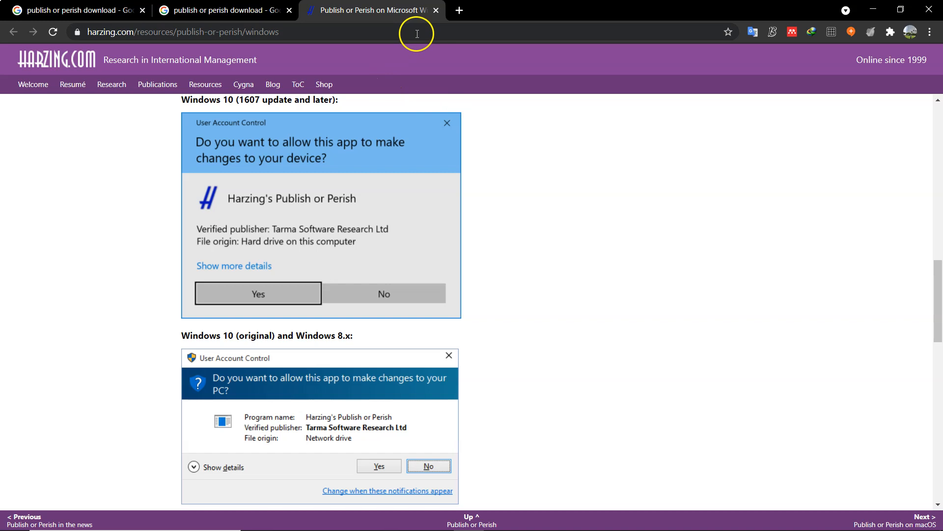
Step: Search Google for "vosviewer" from the earlier results tab and open the vosviewer.com website
{"action": "left_click", "coordinate": [455, 14]}
{"action": "left_click", "coordinate": [220, 9]}
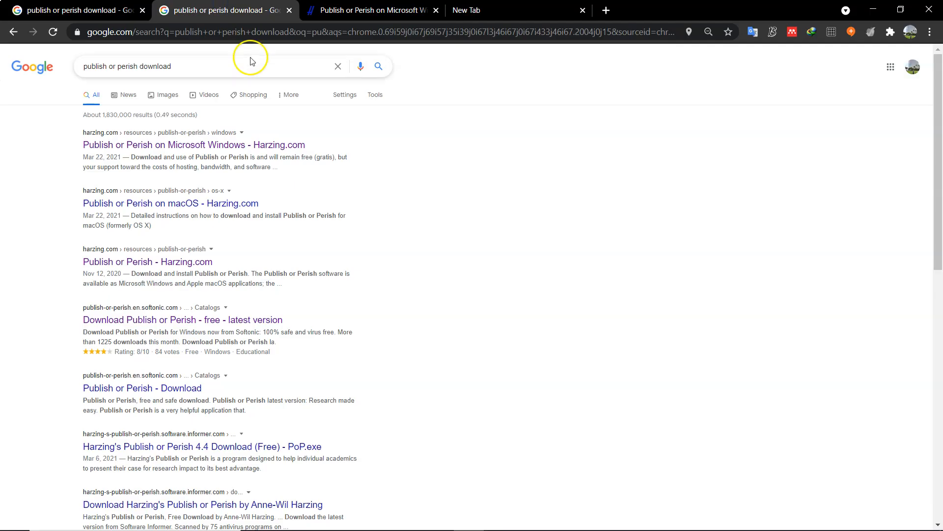
{"action": "left_click_drag", "start_coordinate": [242, 63], "coordinate": [29, 8]}
{"action": "type", "text": "vos"}
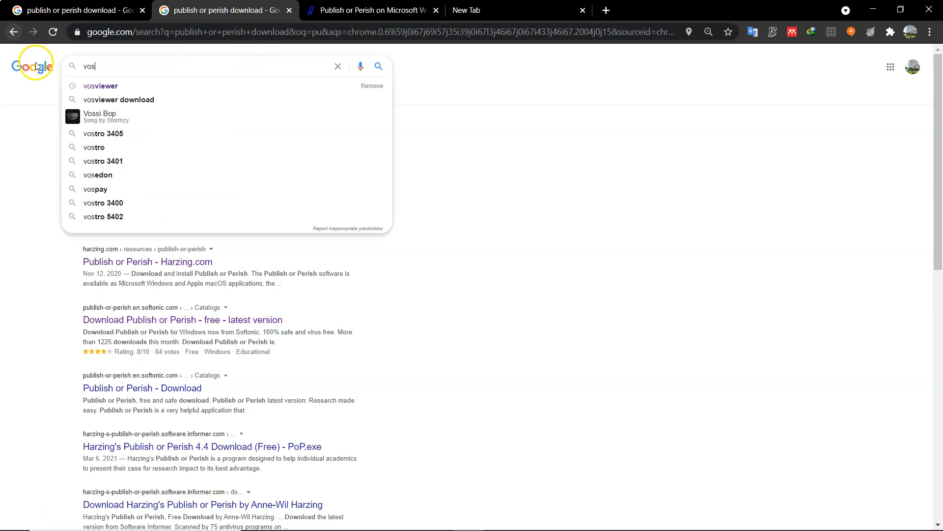
{"action": "left_click", "coordinate": [95, 86]}
{"action": "left_click", "coordinate": [244, 146]}
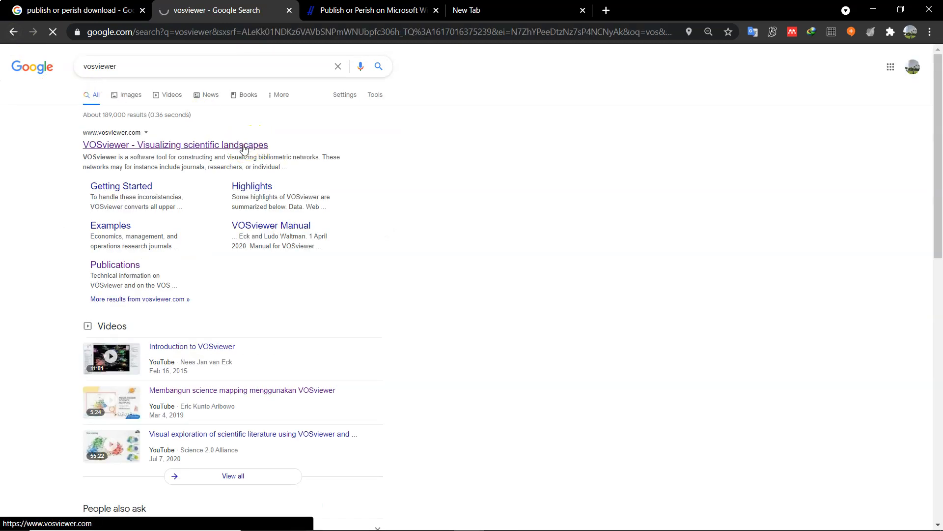
{"action": "left_click", "coordinate": [308, 137]}
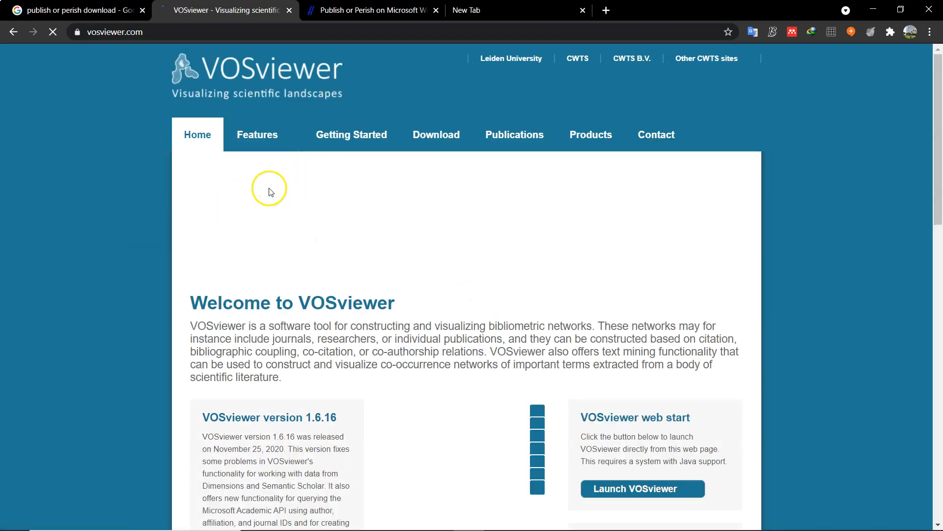
Step: Review the VOSviewer site's address, introduction and version 1.6.16 download section on the home page
{"action": "left_click", "coordinate": [225, 33]}
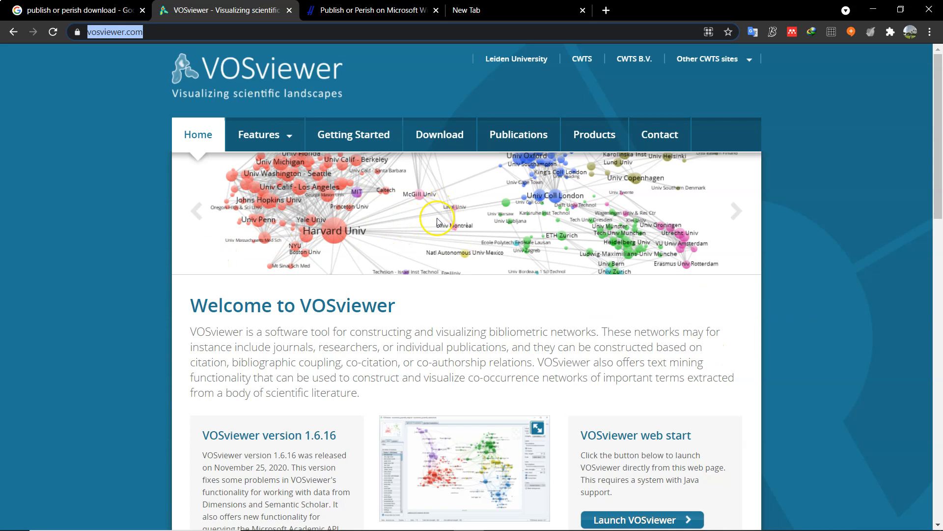
{"action": "scroll", "coordinate": [295, 226], "scroll_direction": "down", "scroll_amount": 2}
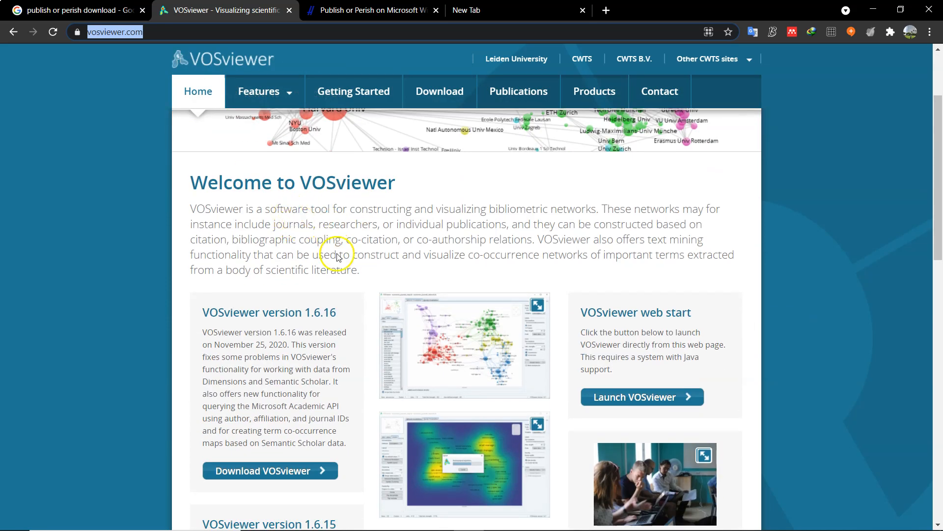
{"action": "scroll", "coordinate": [334, 283], "scroll_direction": "down", "scroll_amount": 3}
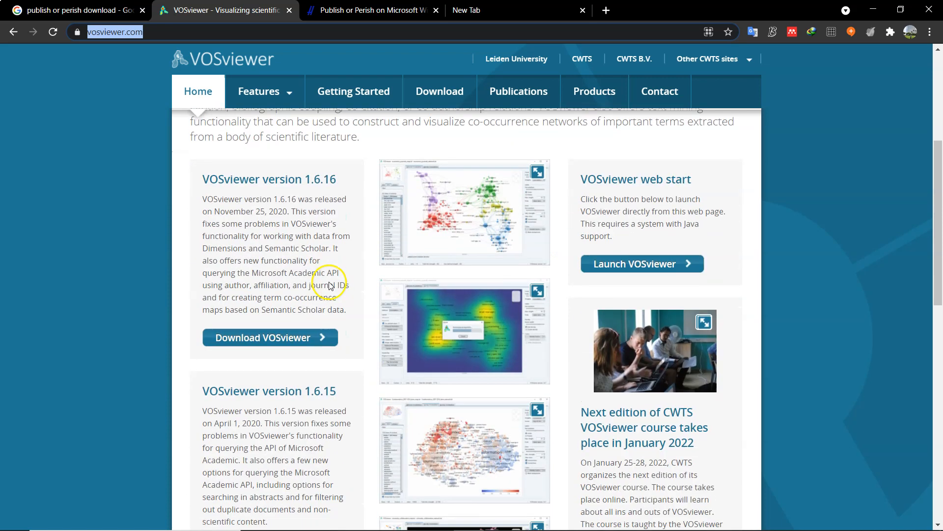
{"action": "scroll", "coordinate": [604, 231], "scroll_direction": "up", "scroll_amount": 5}
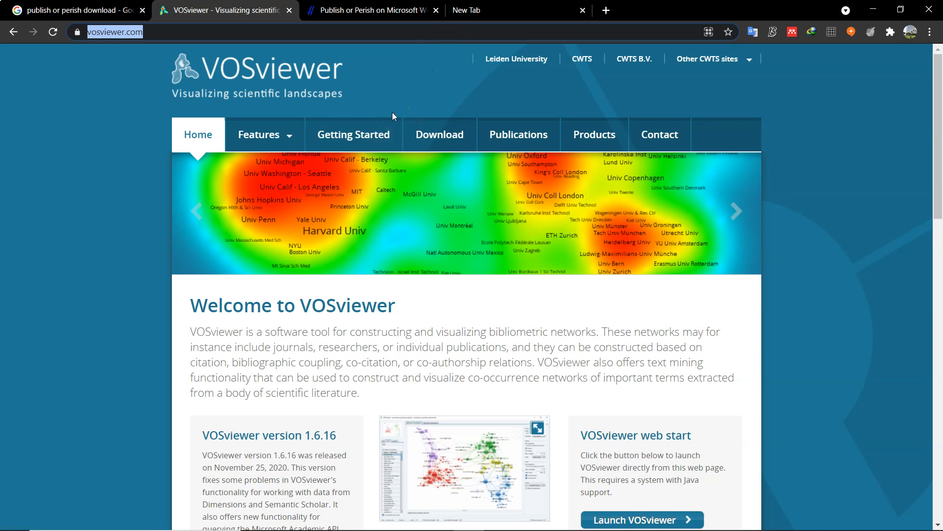
Step: Close the VOSviewer and Publish or Perish web pages and minimize the browser to show the desktop
{"action": "left_click", "coordinate": [291, 11]}
{"action": "left_click", "coordinate": [306, 12]}
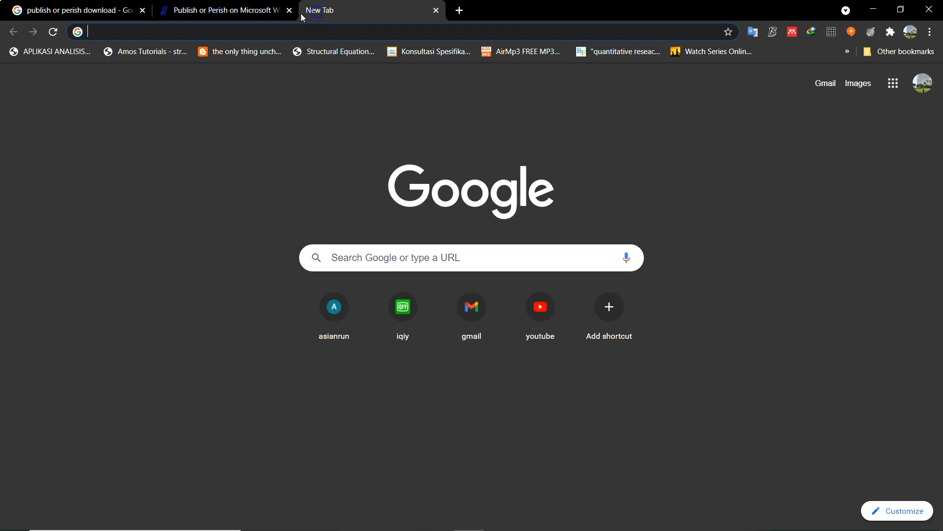
{"action": "left_click", "coordinate": [290, 10]}
{"action": "left_click", "coordinate": [874, 8]}
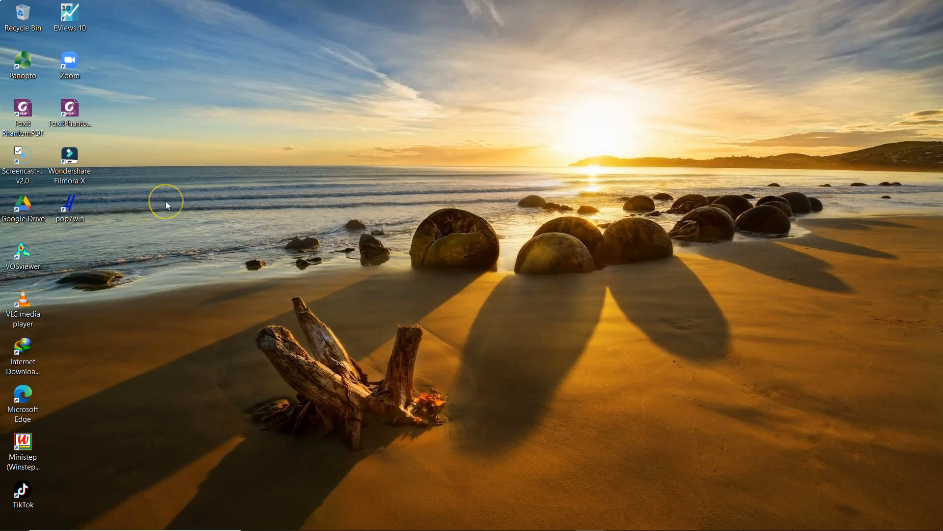
Step: Launch Publish or Perish from the pop7win desktop shortcut and reposition its window on the desktop
{"action": "double_click", "coordinate": [77, 210]}
{"action": "left_click_drag", "start_coordinate": [476, 27], "coordinate": [507, 51]}
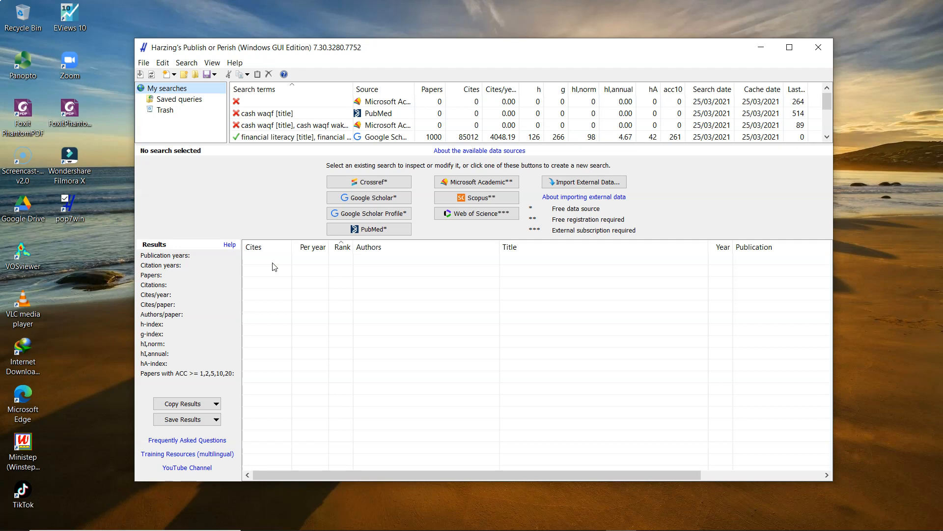
Step: Reposition the Publish or Perish window on the desktop and create a new Google Scholar search
{"action": "left_click", "coordinate": [364, 185]}
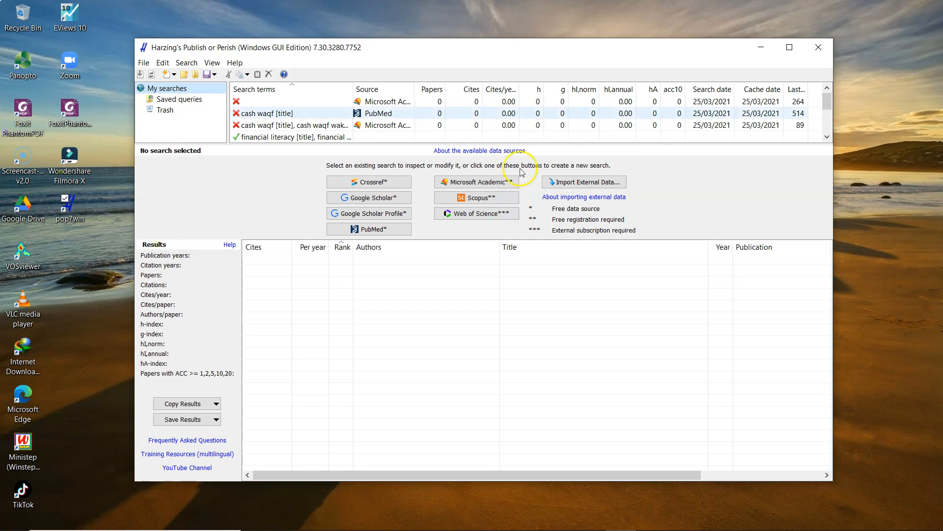
{"action": "left_click", "coordinate": [582, 52]}
{"action": "left_click_drag", "start_coordinate": [582, 53], "coordinate": [571, 44]}
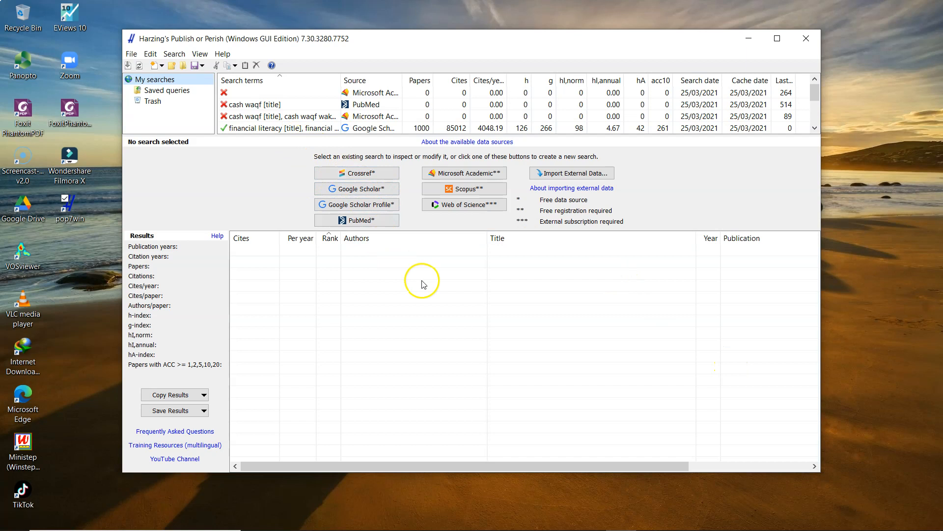
{"action": "left_click", "coordinate": [378, 192]}
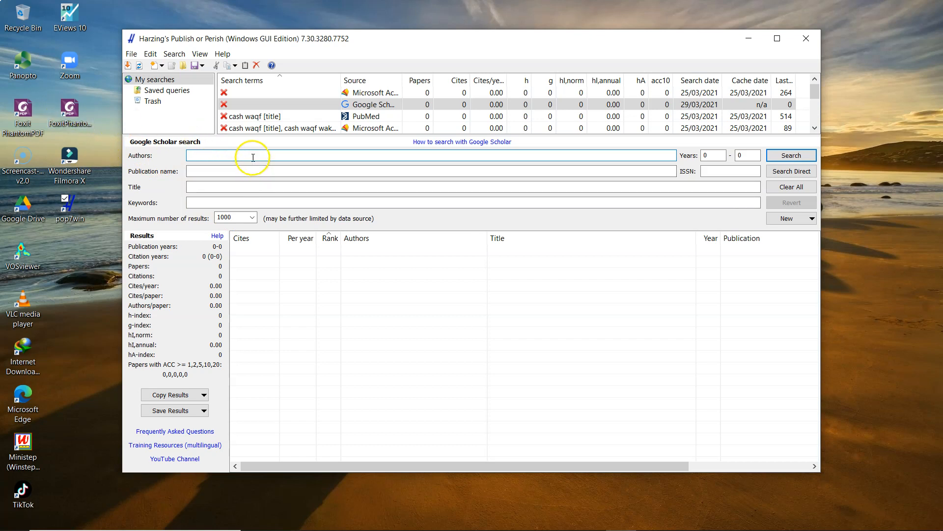
Step: Enter "wakaf waqf" as the keywords of the Google Scholar search
{"action": "left_click", "coordinate": [232, 186]}
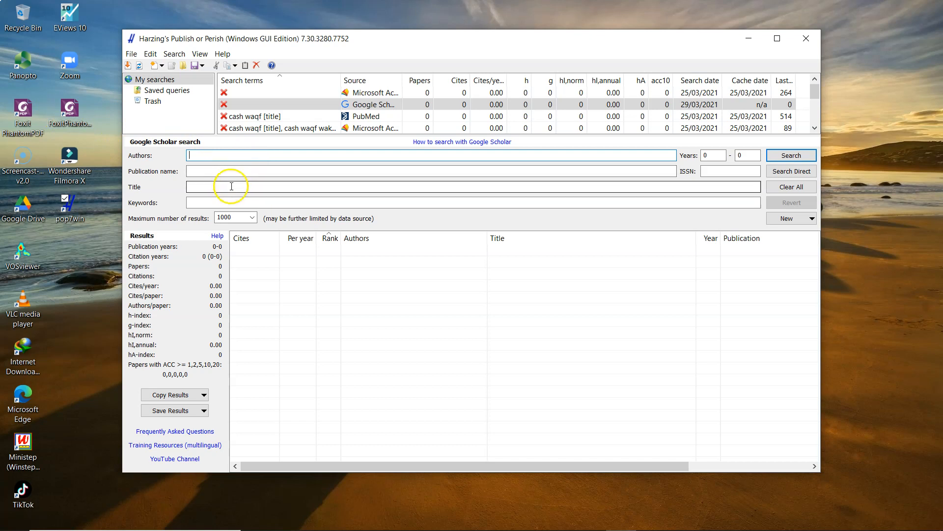
{"action": "left_click", "coordinate": [233, 200]}
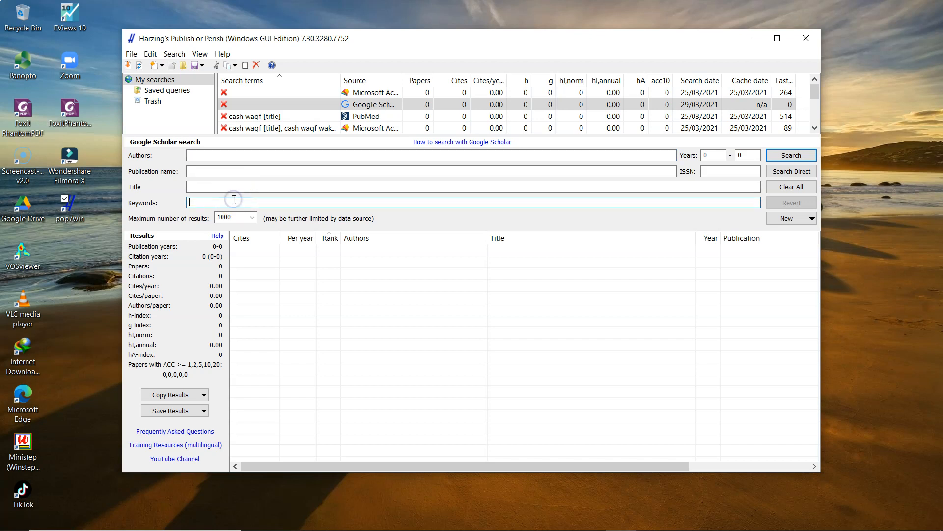
{"action": "type", "text": "w"}
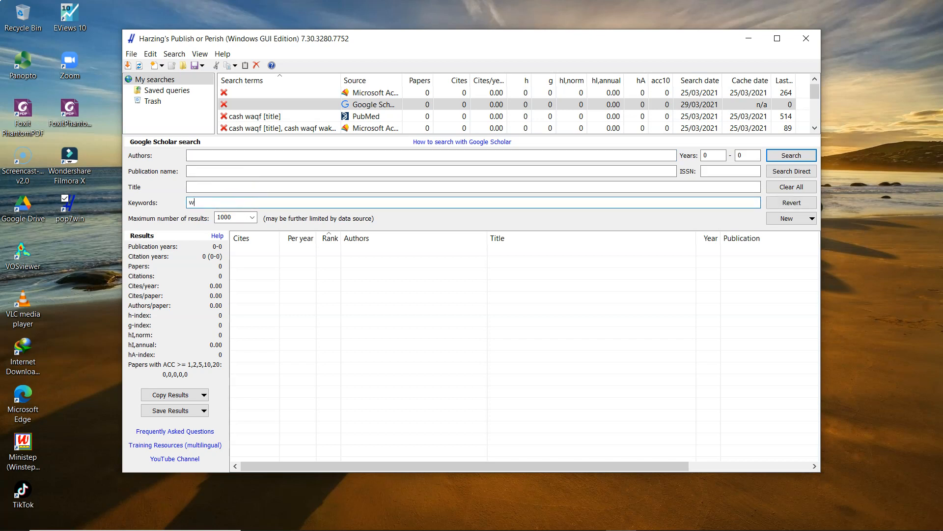
{"action": "type", "text": "akaf waqf"}
{"action": "left_click", "coordinate": [206, 154]}
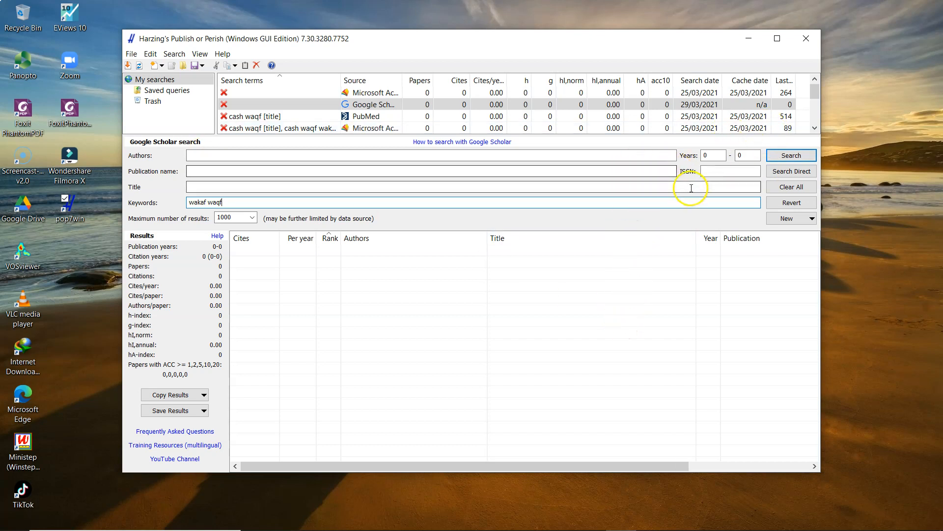
Step: Limit the search to the years 2010 to 2021 and run it
{"action": "left_click", "coordinate": [714, 152]}
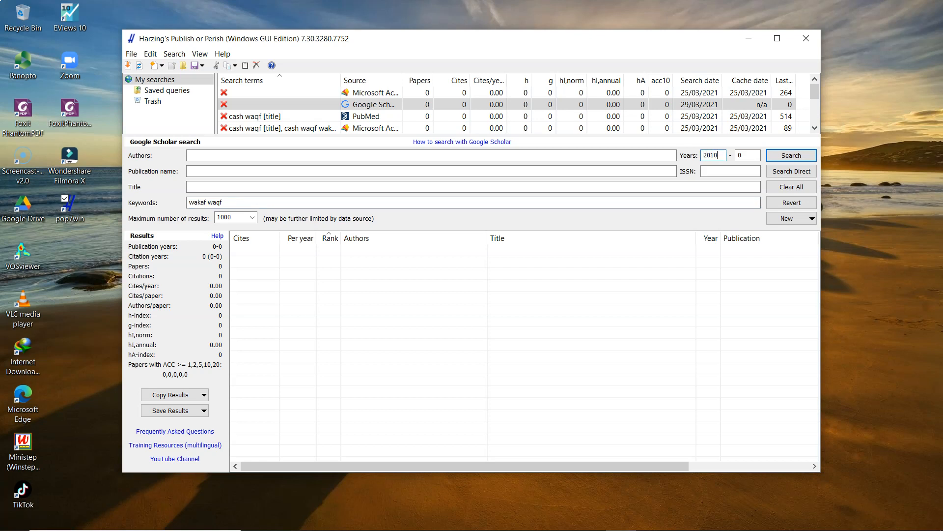
{"action": "left_click", "coordinate": [753, 156]}
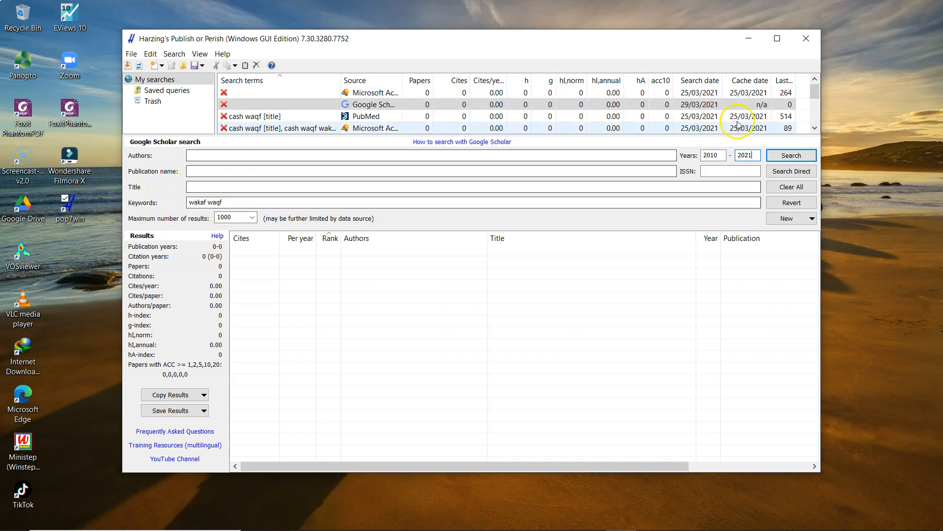
{"action": "left_click", "coordinate": [806, 157]}
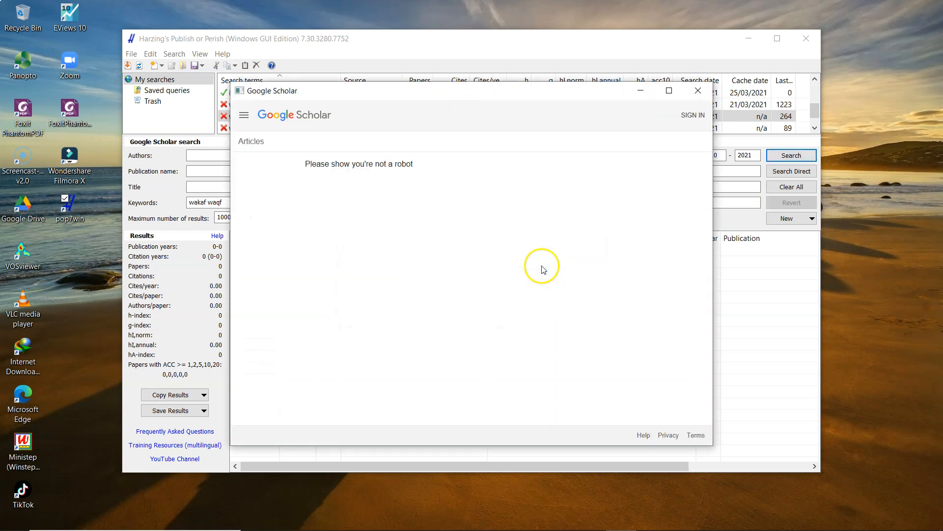
Step: Complete Google Scholar's robot check by selecting all images with bicycles and verifying the selection
{"action": "left_click", "coordinate": [363, 201]}
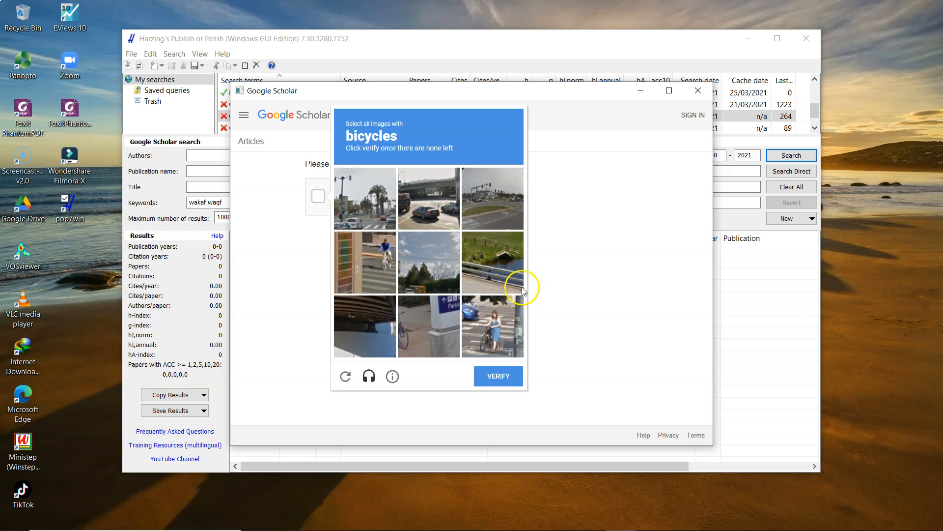
{"action": "left_click", "coordinate": [379, 258]}
{"action": "left_click", "coordinate": [489, 316]}
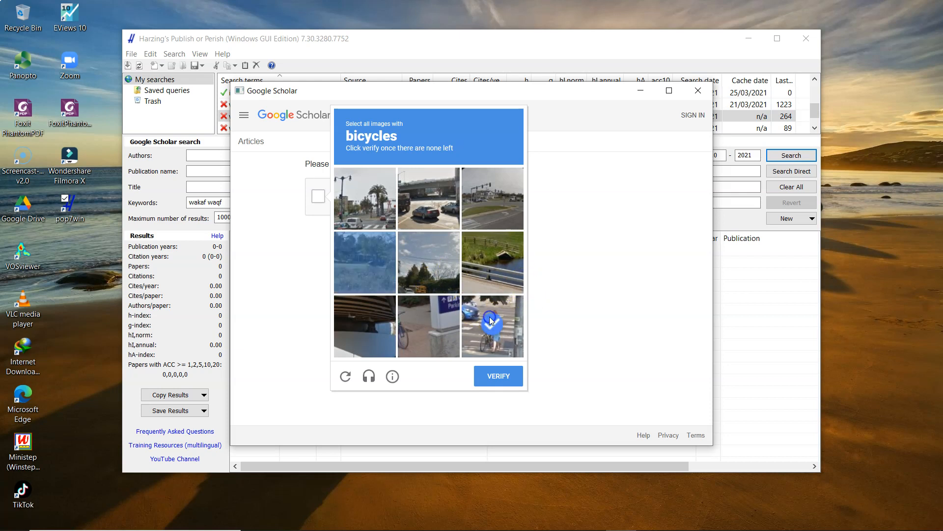
{"action": "left_click", "coordinate": [423, 331]}
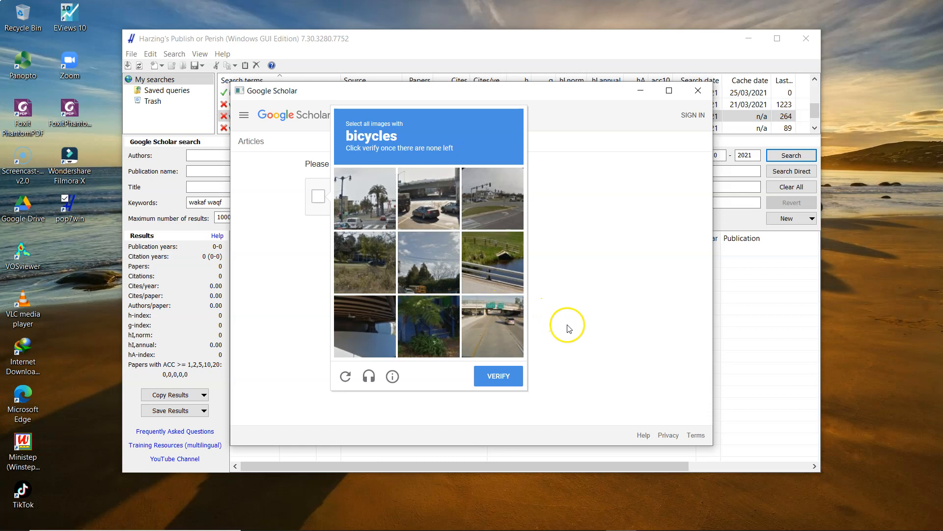
{"action": "left_click", "coordinate": [516, 382]}
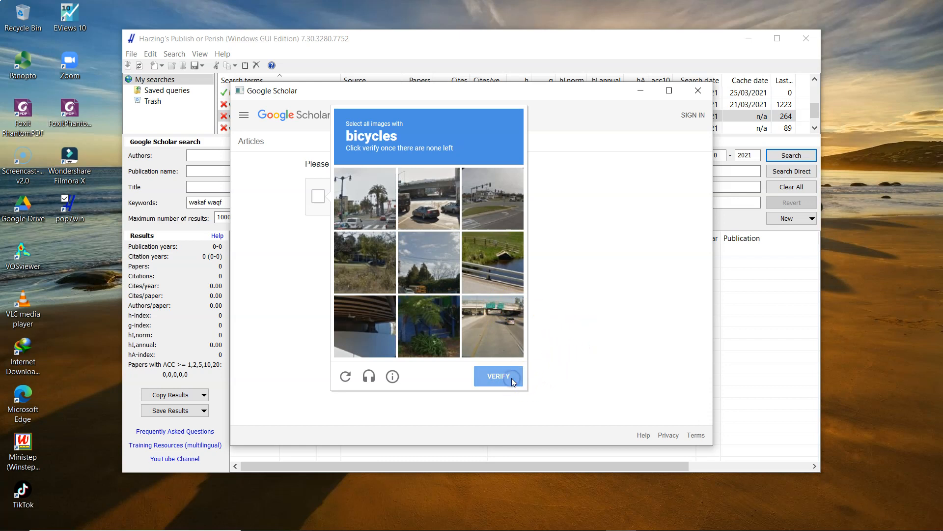
{"action": "left_click", "coordinate": [516, 368]}
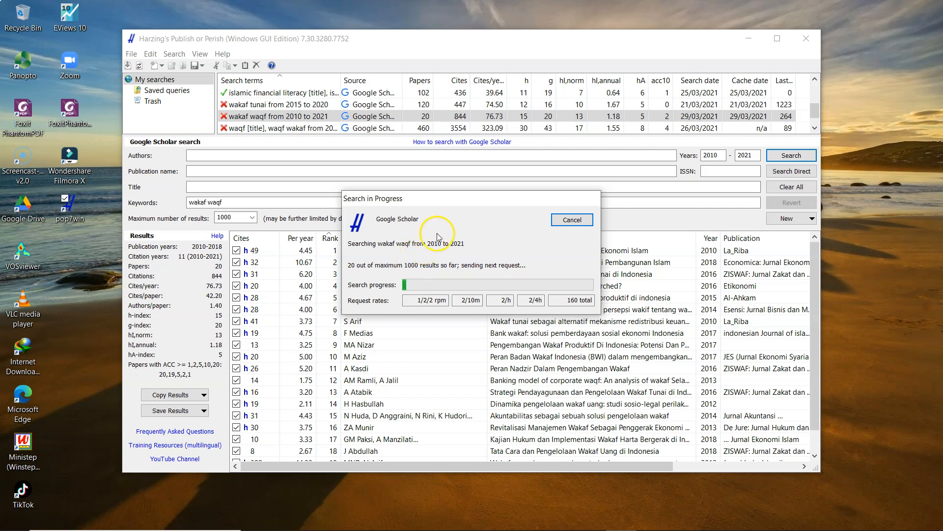
Step: Examine the incoming papers and citation metrics while the search runs, moving the progress dialog aside to uncover the list
{"action": "left_click_drag", "start_coordinate": [448, 202], "coordinate": [476, 307]}
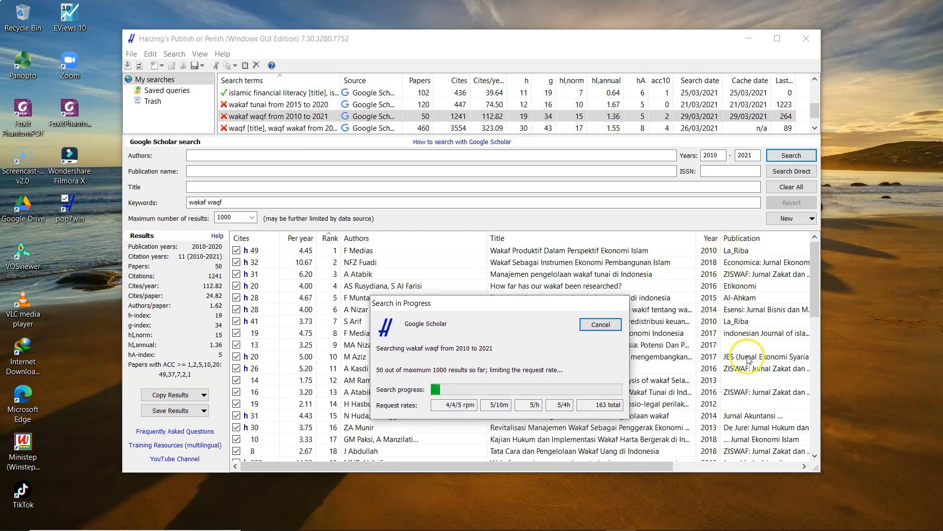
{"action": "left_click_drag", "start_coordinate": [532, 309], "coordinate": [529, 206]}
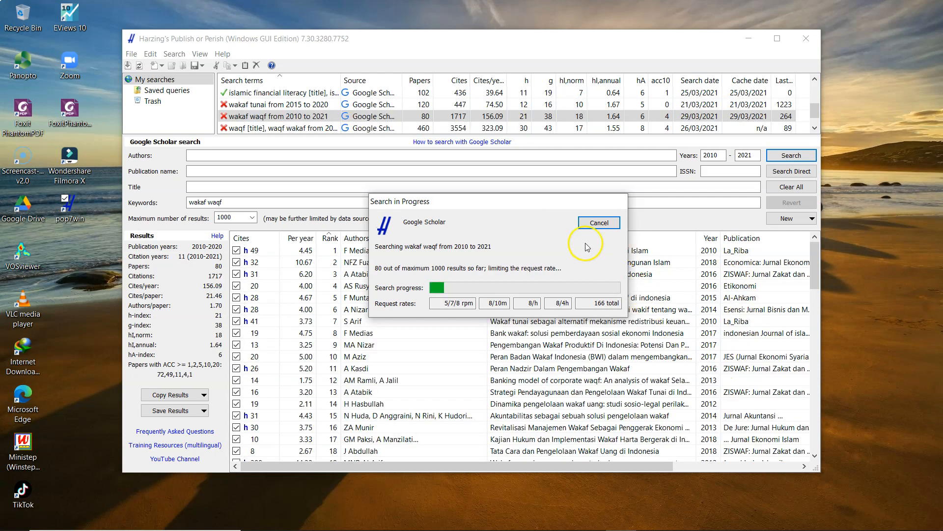
{"action": "left_click_drag", "start_coordinate": [533, 201], "coordinate": [561, 312]}
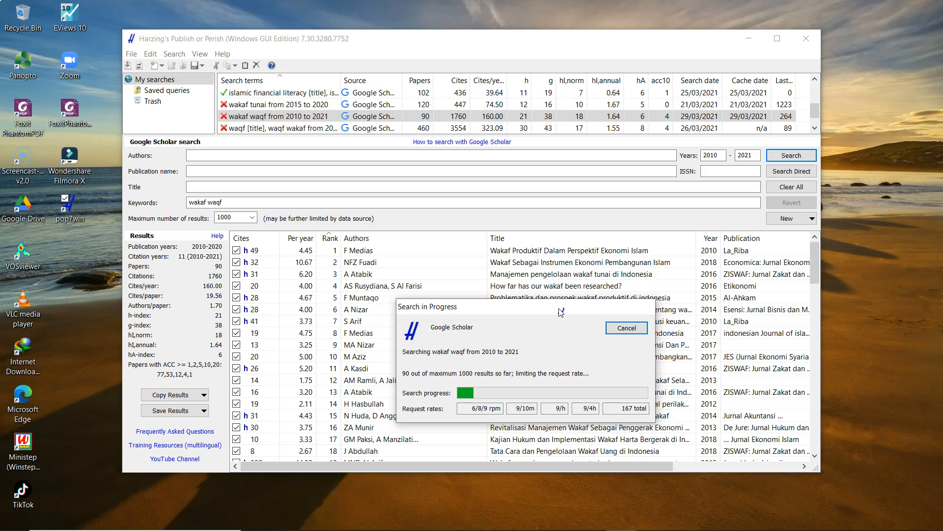
{"action": "left_click_drag", "start_coordinate": [561, 311], "coordinate": [541, 320]}
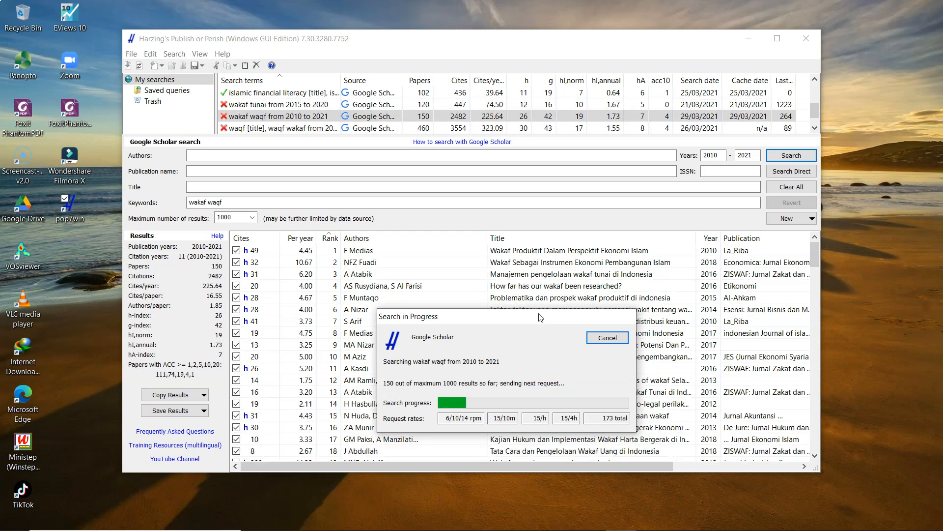
{"action": "left_click_drag", "start_coordinate": [484, 320], "coordinate": [462, 263]}
{"action": "left_click", "coordinate": [479, 349]}
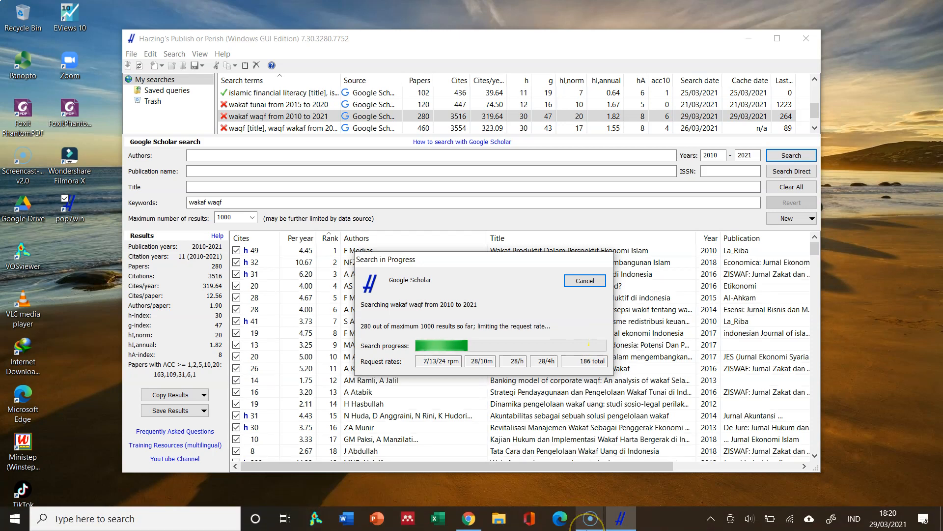
{"action": "mouse_move", "coordinate": [588, 529]}
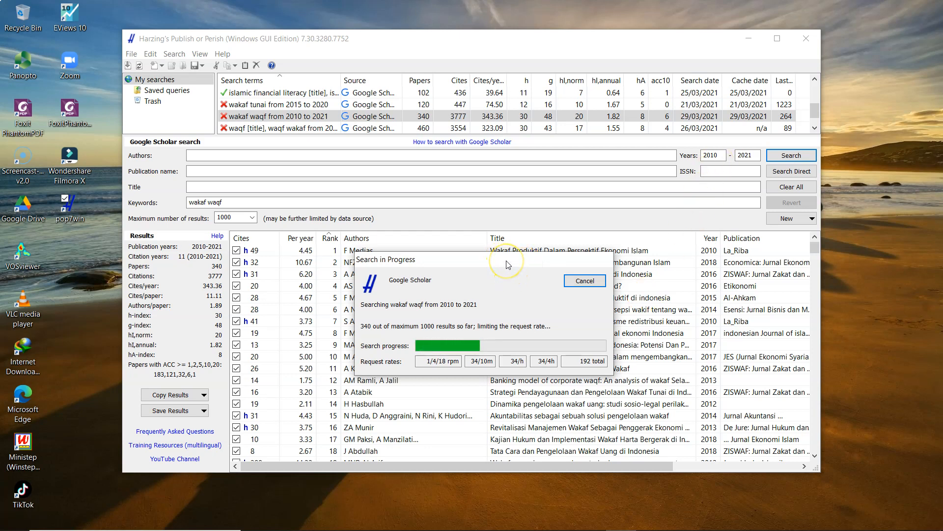
{"action": "left_click_drag", "start_coordinate": [509, 264], "coordinate": [561, 259]}
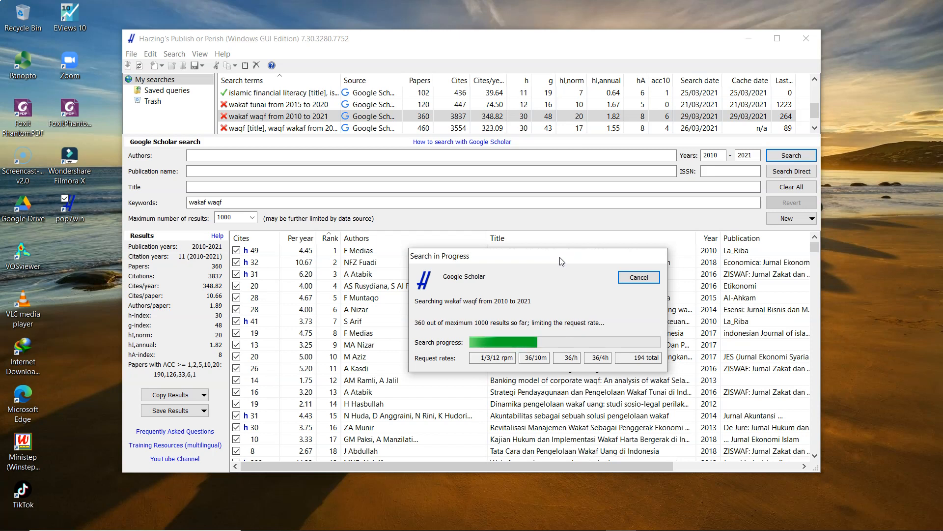
{"action": "left_click_drag", "start_coordinate": [562, 261], "coordinate": [557, 260]}
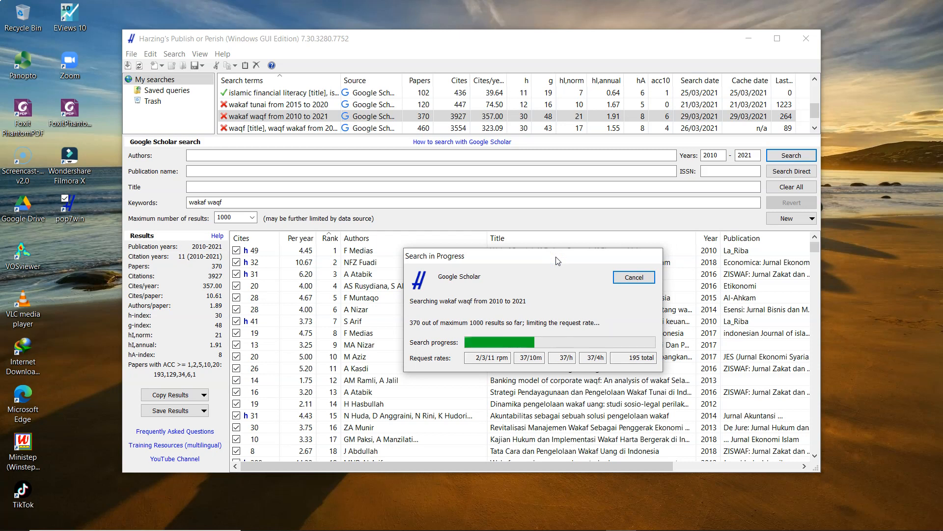
Step: Open File Explorer and browse on the C: drive to the MateriKuliah\MetopenS2\vosviewer folder
{"action": "mouse_move", "coordinate": [494, 528]}
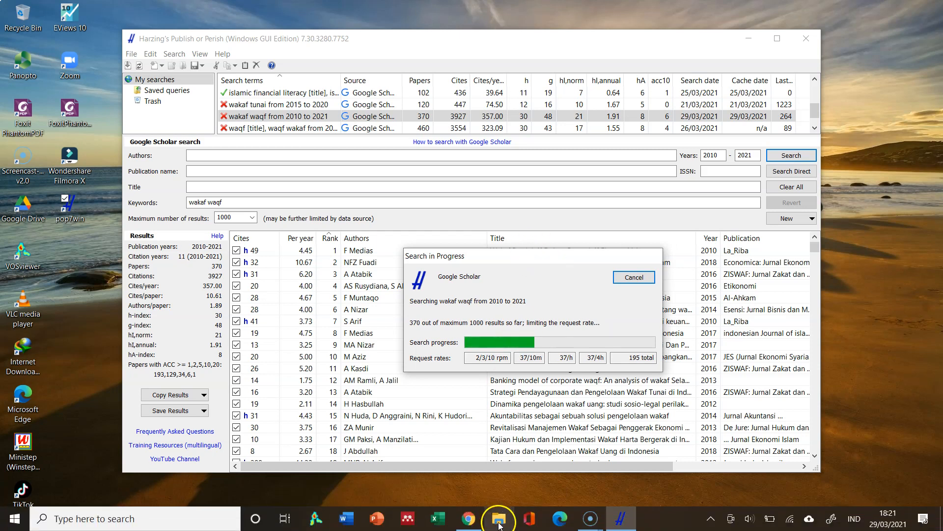
{"action": "left_click", "coordinate": [499, 522]}
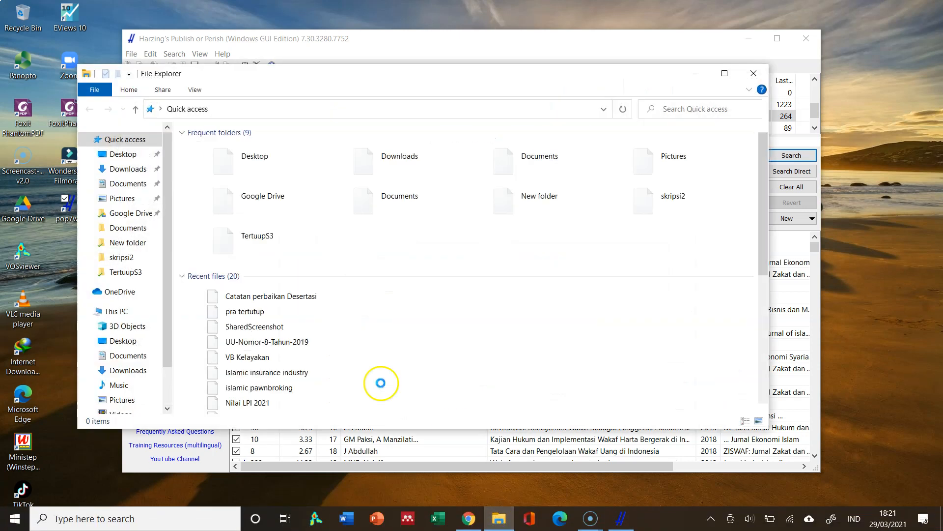
{"action": "left_click", "coordinate": [168, 406]}
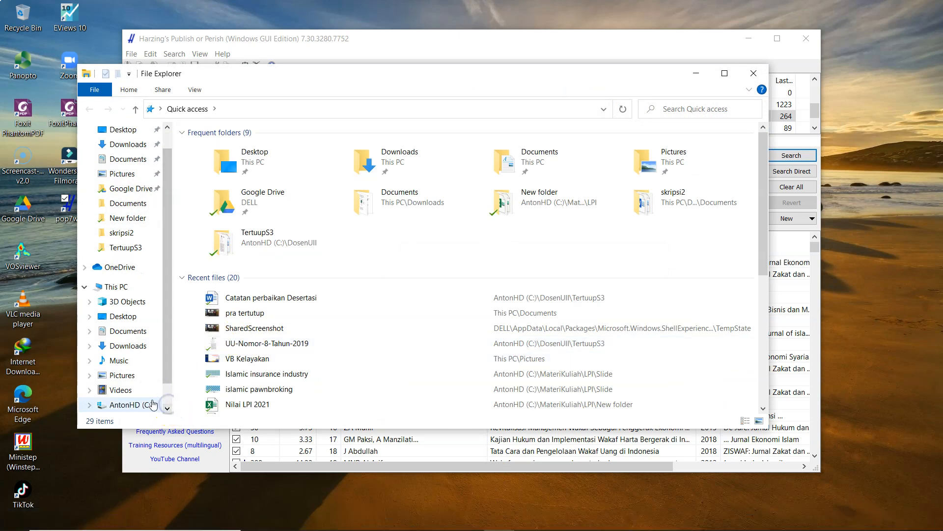
{"action": "left_click", "coordinate": [153, 404]}
{"action": "double_click", "coordinate": [236, 226]}
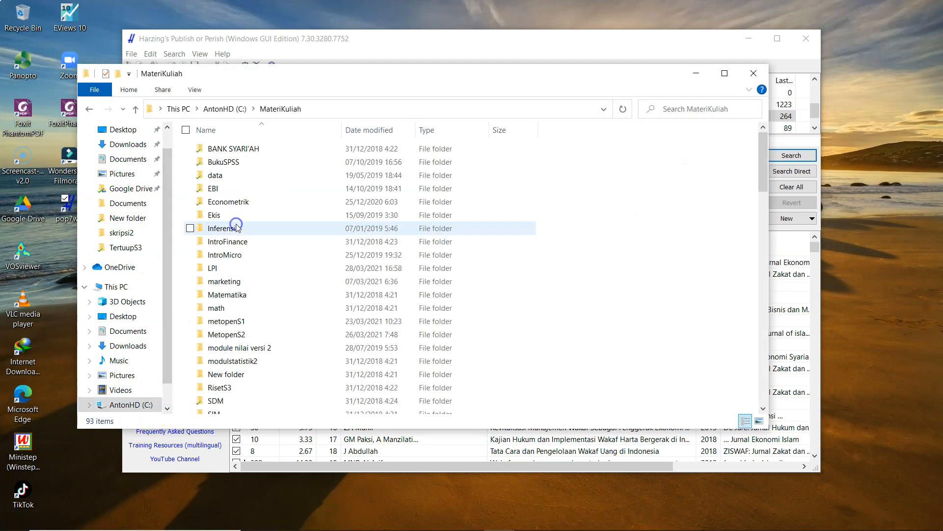
{"action": "double_click", "coordinate": [259, 336]}
{"action": "double_click", "coordinate": [247, 256]}
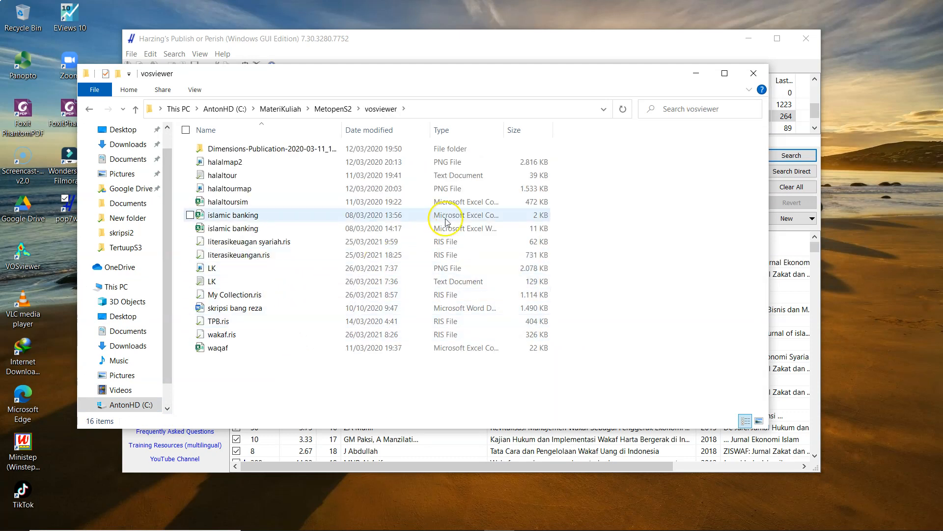
Step: Return to Publish or Perish, cancel the running Google Scholar search and dismiss the resulting message
{"action": "left_click", "coordinate": [473, 46]}
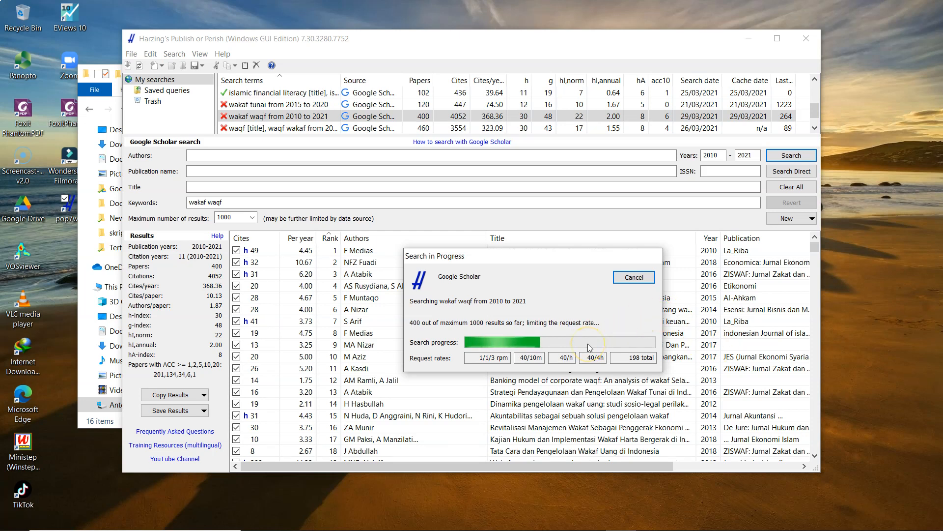
{"action": "left_click", "coordinate": [639, 279]}
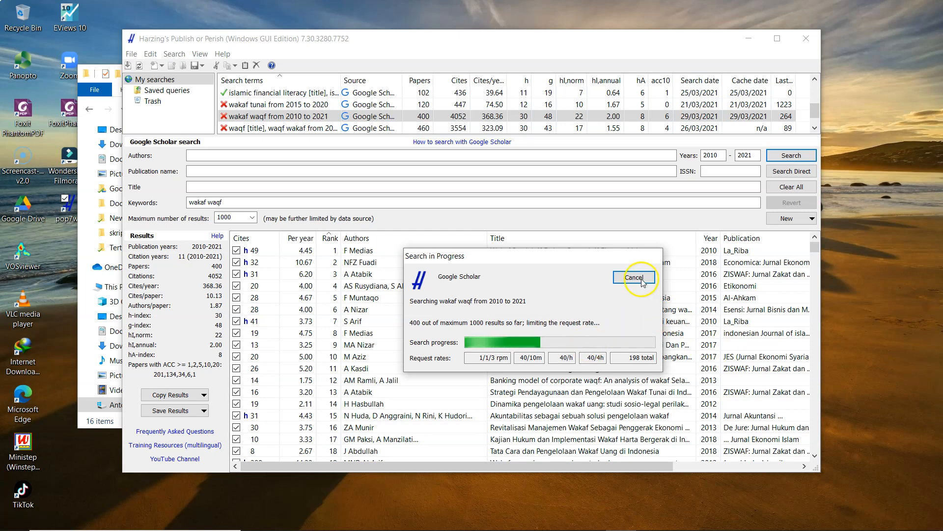
{"action": "left_click", "coordinate": [640, 279]}
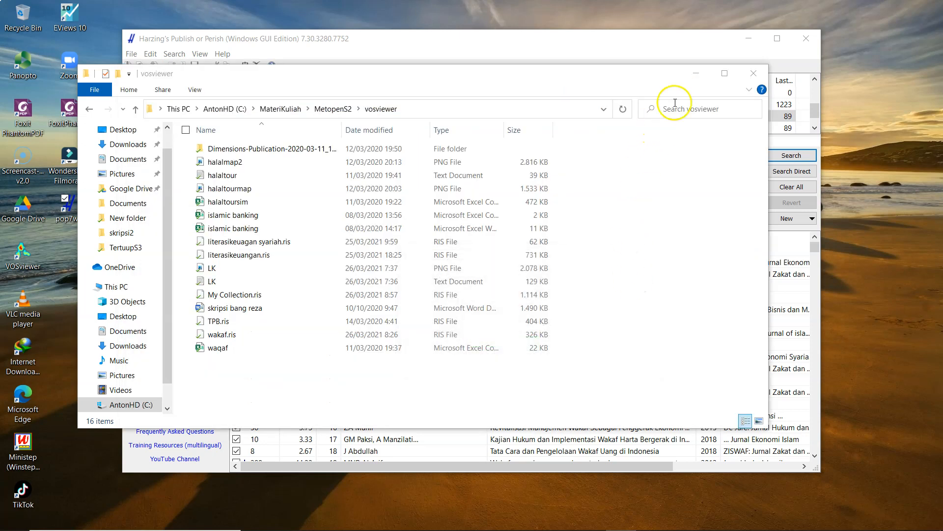
{"action": "left_click", "coordinate": [734, 45]}
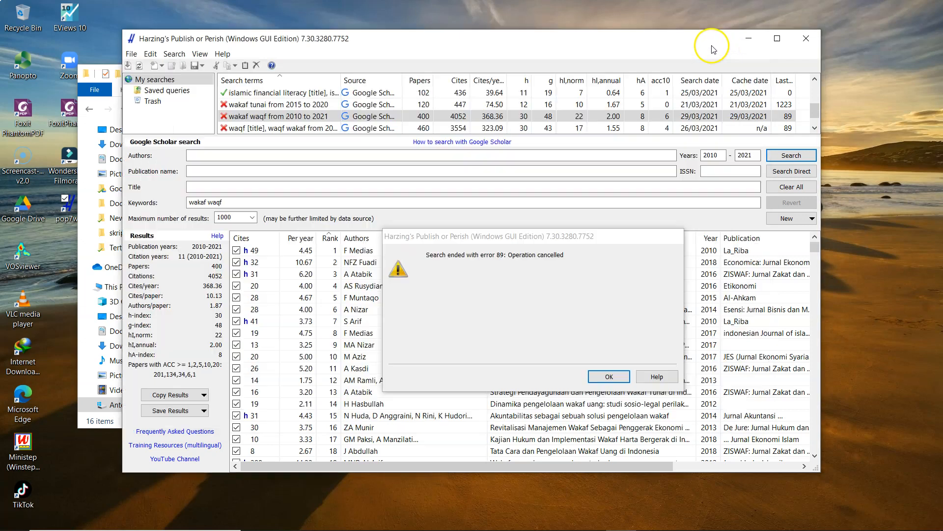
{"action": "left_click", "coordinate": [608, 376]}
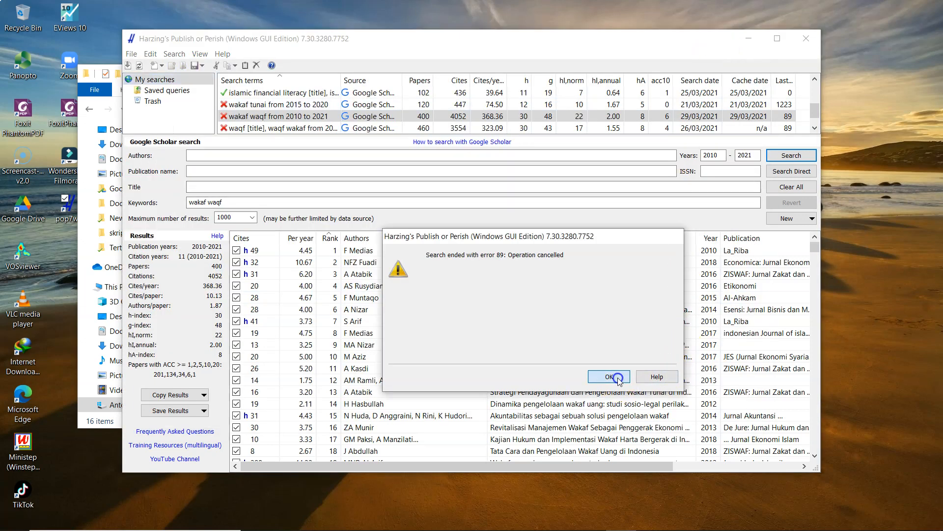
Step: Save the search results in RIS/RefManager format as wakaf2 in the vosviewer folder
{"action": "left_click_drag", "start_coordinate": [818, 253], "coordinate": [824, 220]}
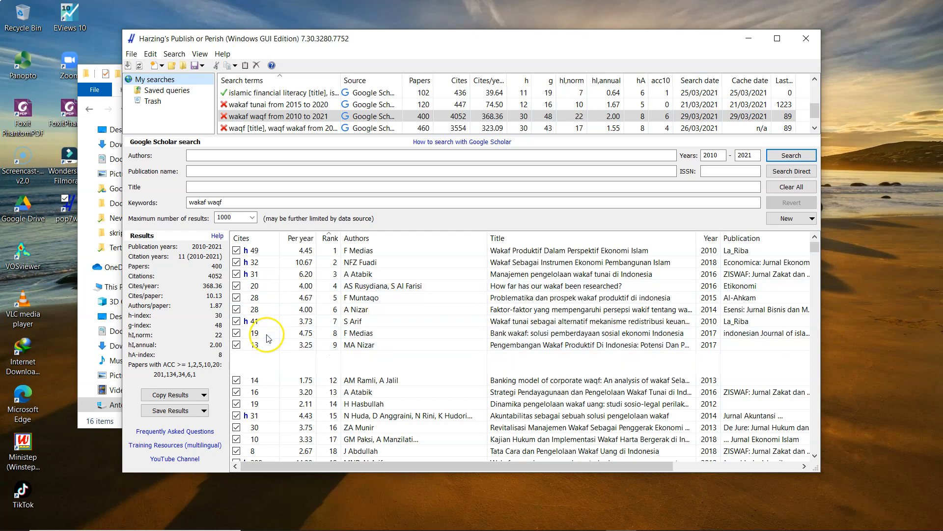
{"action": "left_click", "coordinate": [204, 411]}
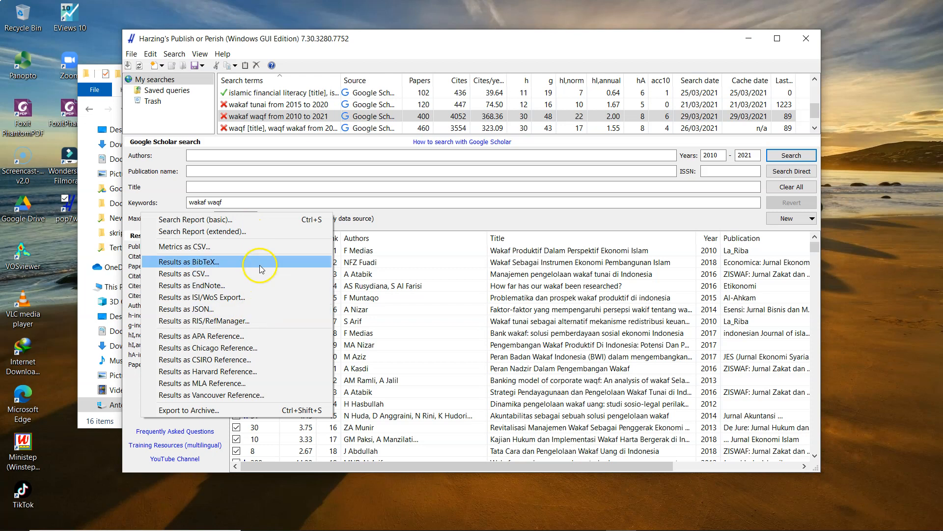
{"action": "left_click", "coordinate": [266, 320]}
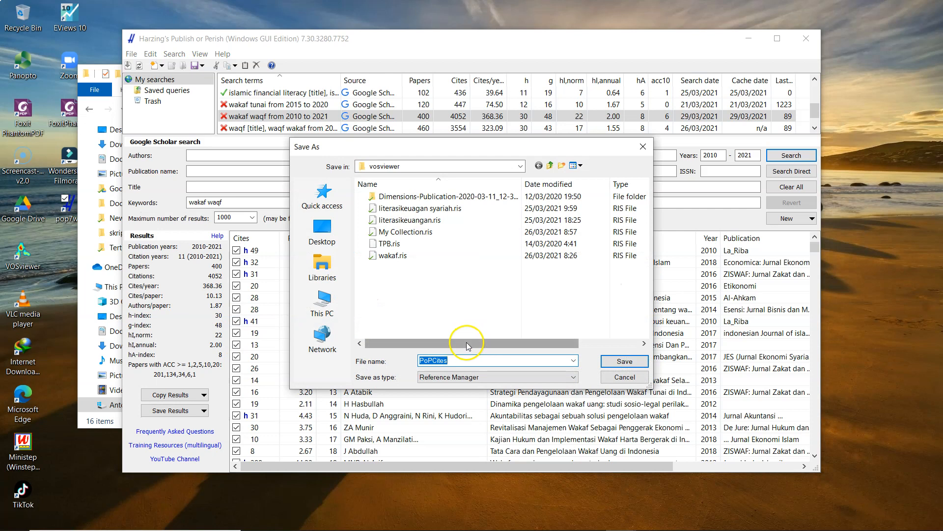
{"action": "type", "text": "waka"}
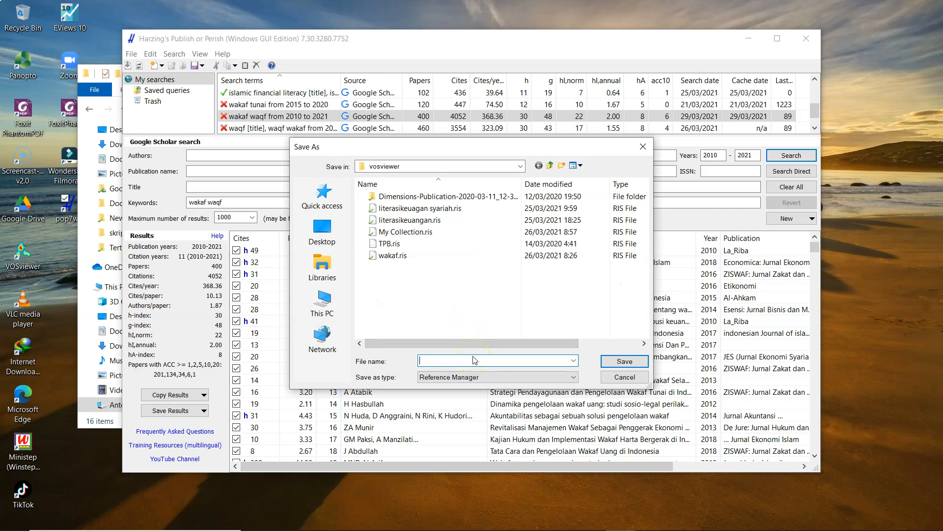
{"action": "type", "text": "f"}
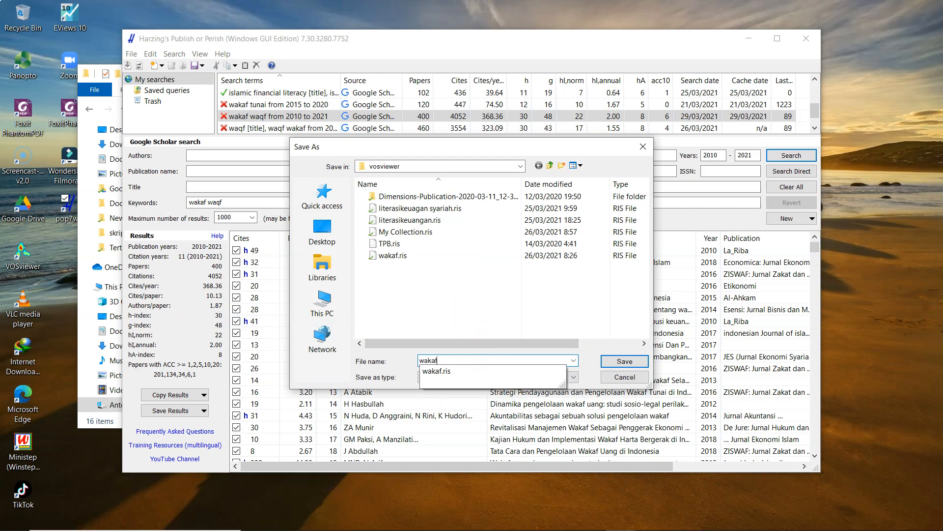
{"action": "type", "text": "2"}
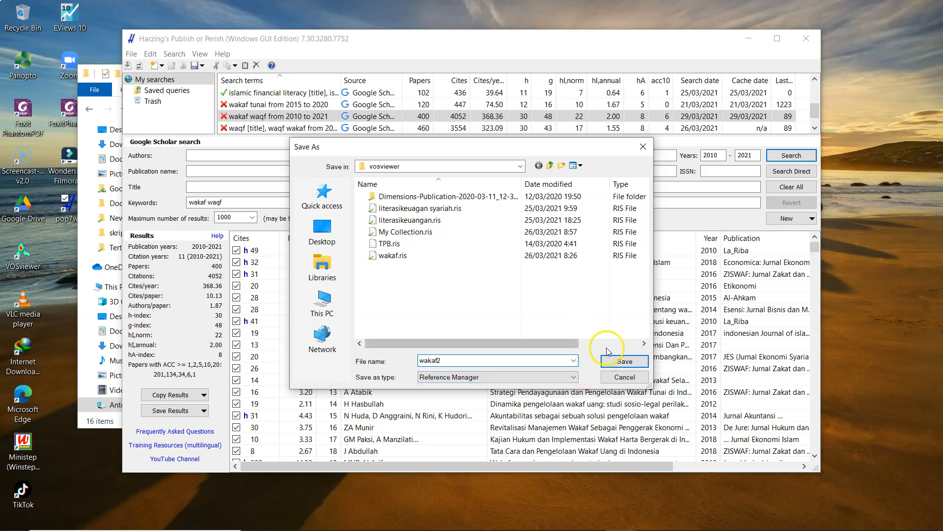
{"action": "left_click", "coordinate": [623, 366]}
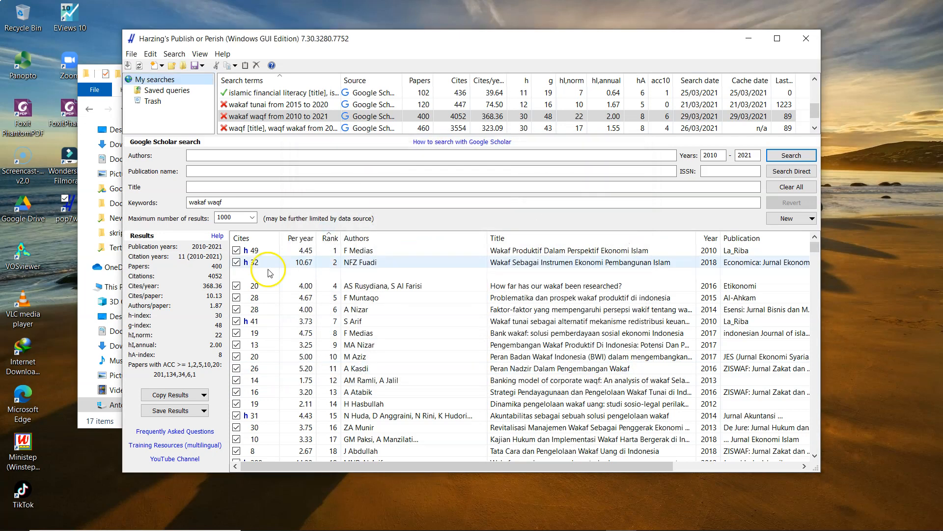
Step: Open the web page of the first-ranked paper, "Wakaf Produktif Dalam Perspektif Ekonomi Islam", look it over and close the browser
{"action": "left_click_drag", "start_coordinate": [818, 249], "coordinate": [838, 246]}
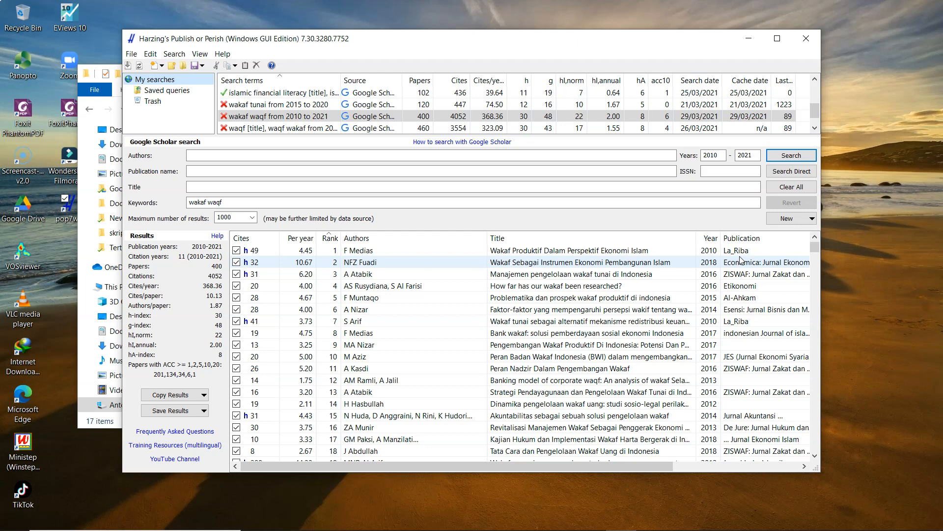
{"action": "left_click", "coordinate": [632, 251]}
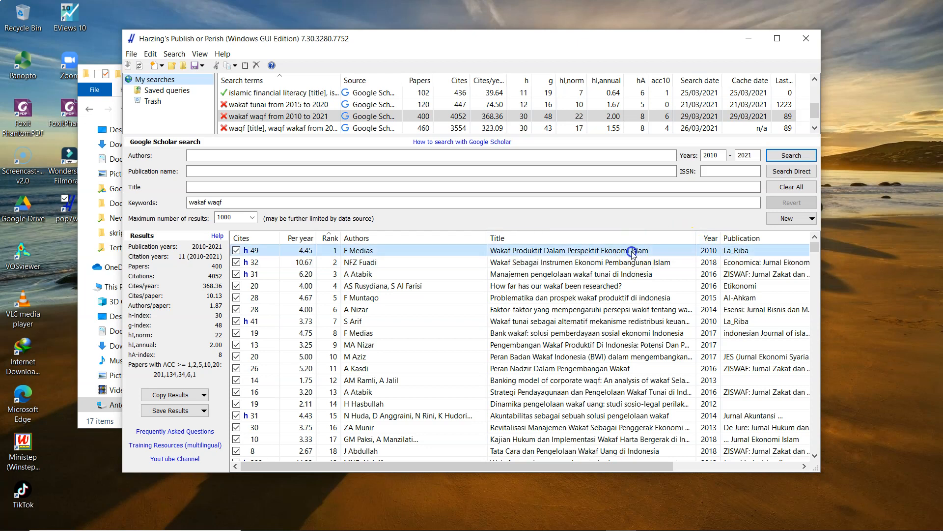
{"action": "double_click", "coordinate": [632, 252]}
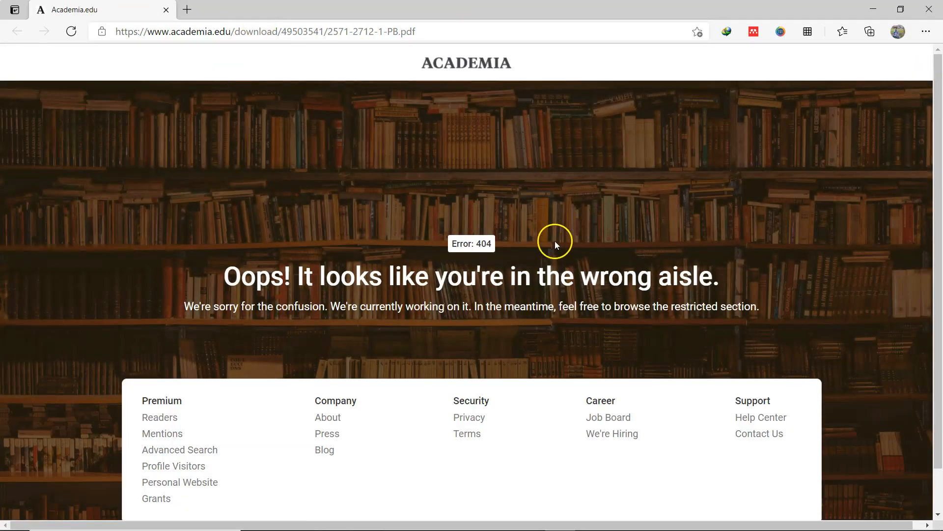
{"action": "scroll", "coordinate": [531, 290], "scroll_direction": "down", "scroll_amount": 1}
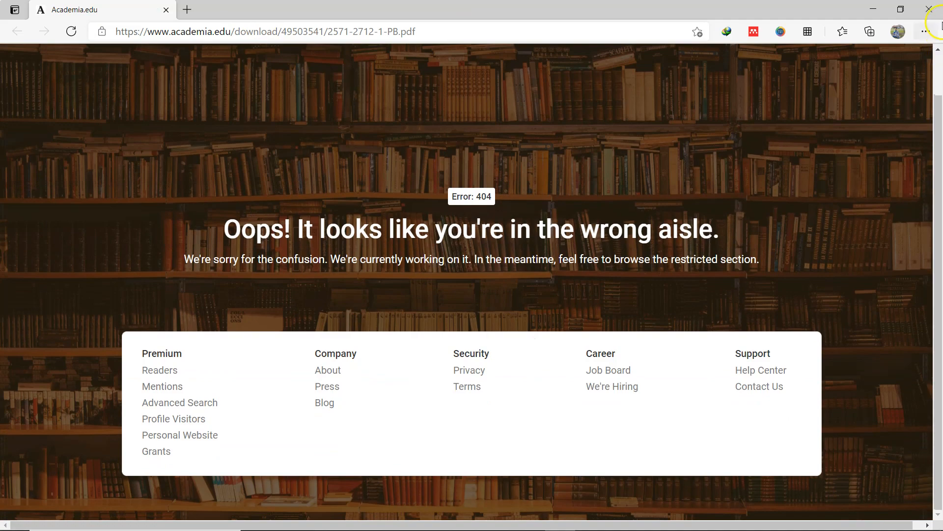
{"action": "left_click", "coordinate": [929, 8]}
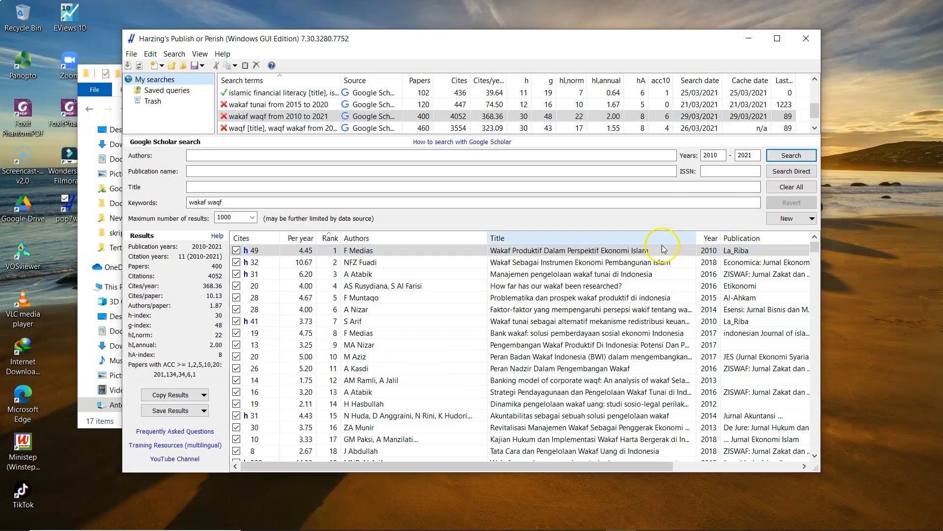
Step: Open the second-ranked paper's web page, examine its abstract and keywords, request the journal's home page and minimize the browser
{"action": "left_click", "coordinate": [624, 263]}
{"action": "left_click", "coordinate": [624, 262]}
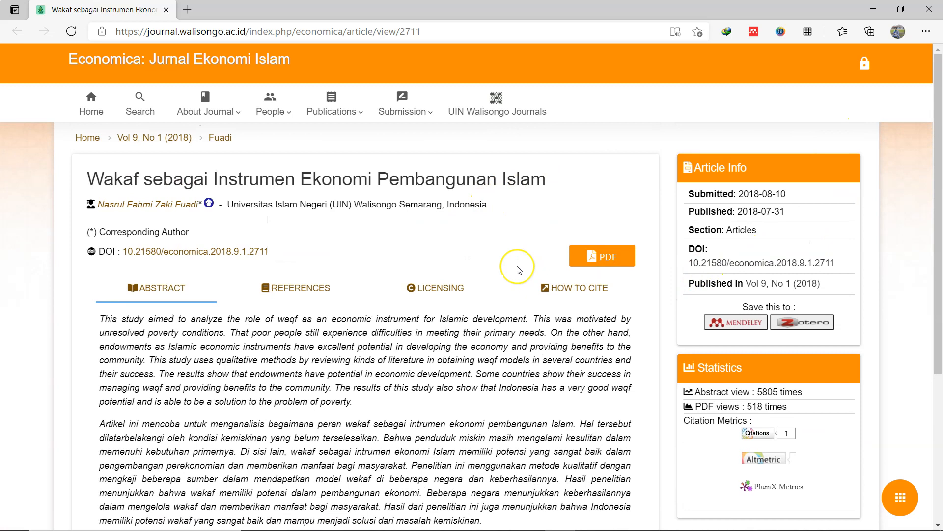
{"action": "scroll", "coordinate": [518, 270], "scroll_direction": "down", "scroll_amount": 5}
{"action": "scroll", "coordinate": [517, 269], "scroll_direction": "down", "scroll_amount": 1}
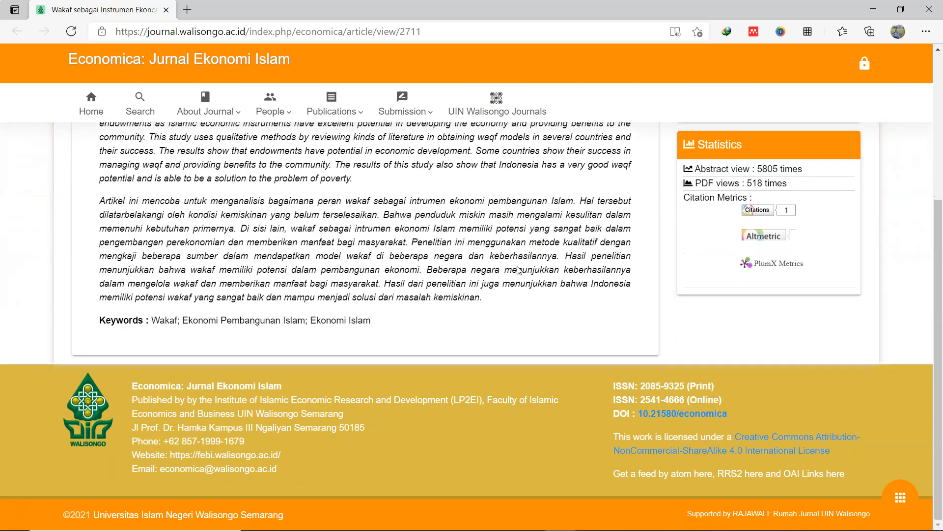
{"action": "scroll", "coordinate": [517, 270], "scroll_direction": "up", "scroll_amount": 6}
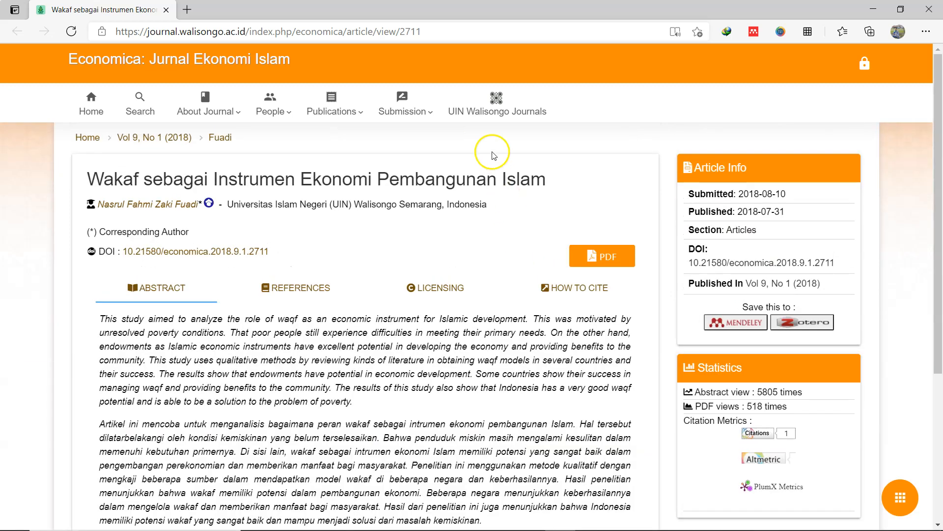
{"action": "left_click", "coordinate": [87, 105]}
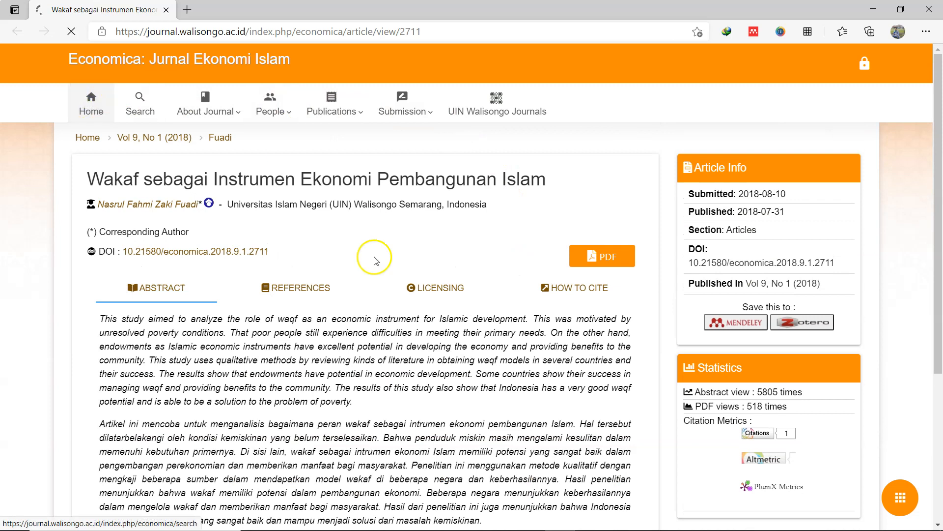
{"action": "scroll", "coordinate": [418, 393], "scroll_direction": "down", "scroll_amount": 6}
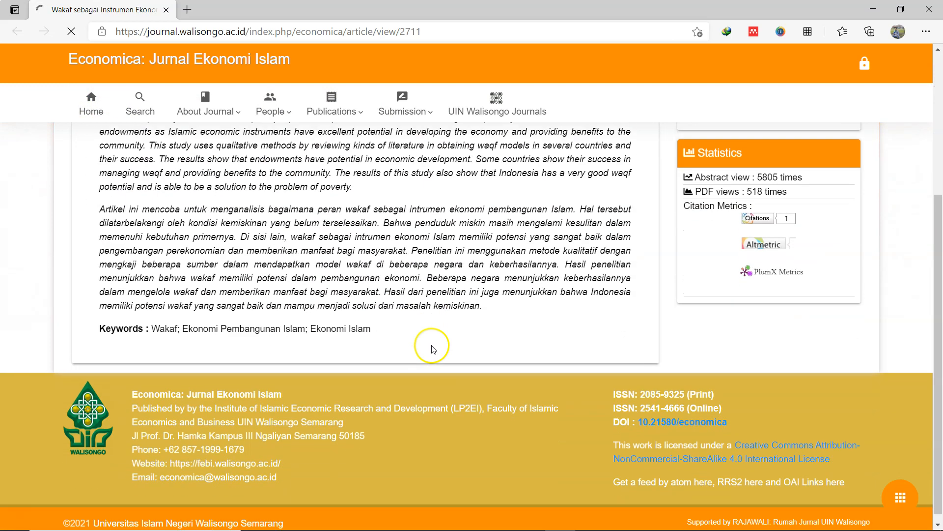
{"action": "scroll", "coordinate": [435, 340], "scroll_direction": "up", "scroll_amount": 6}
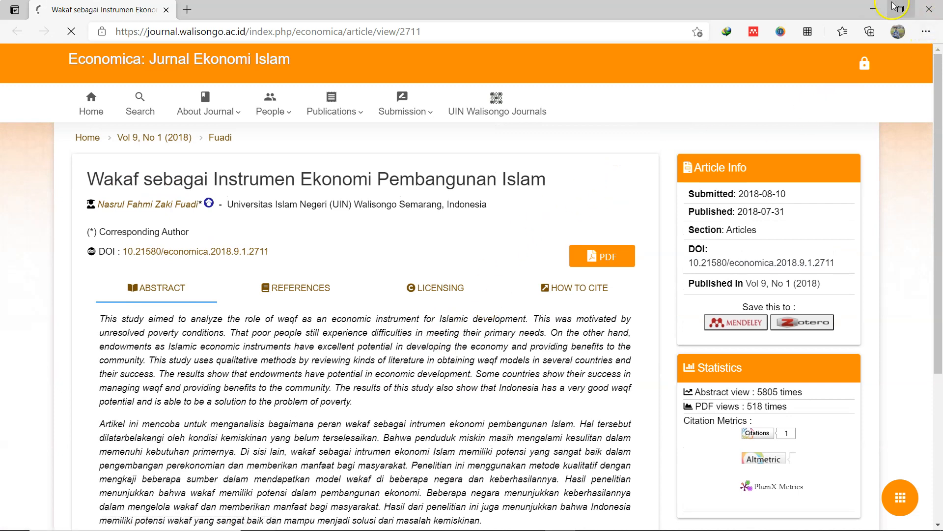
{"action": "left_click", "coordinate": [874, 9]}
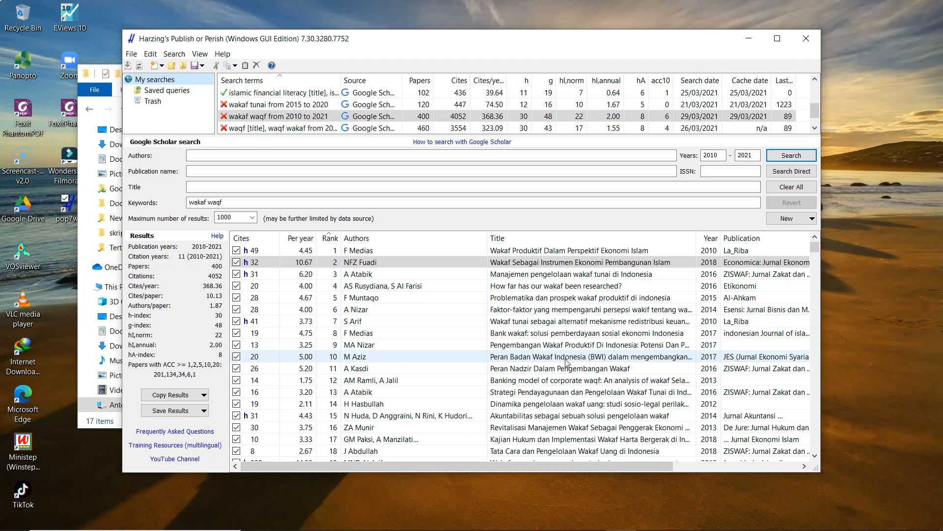
Step: Minimize Publish or Perish and close the File Explorer window showing the vosviewer folder
{"action": "left_click", "coordinate": [476, 337]}
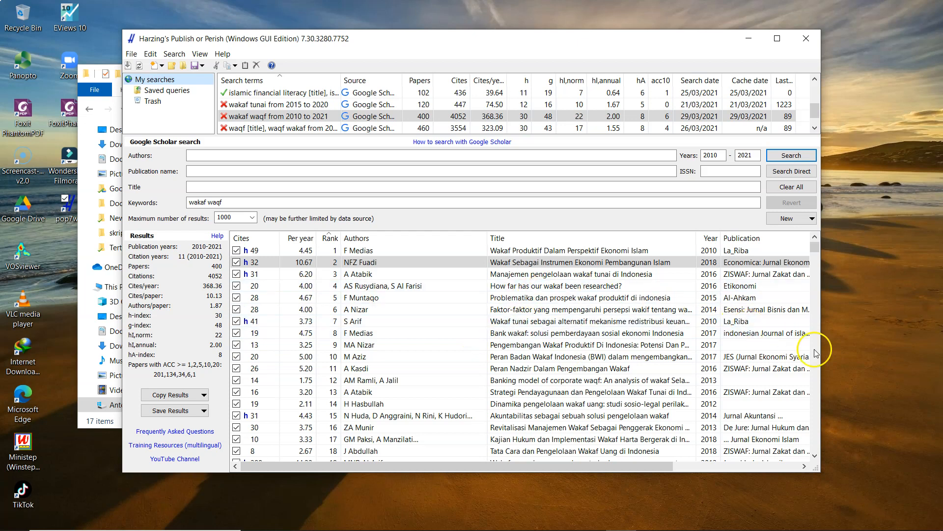
{"action": "left_click", "coordinate": [839, 362]}
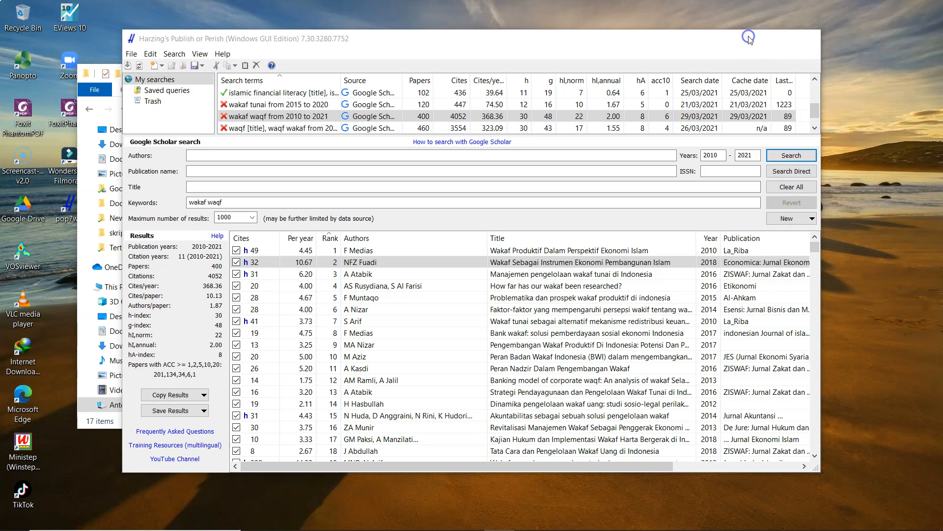
{"action": "left_click", "coordinate": [750, 39]}
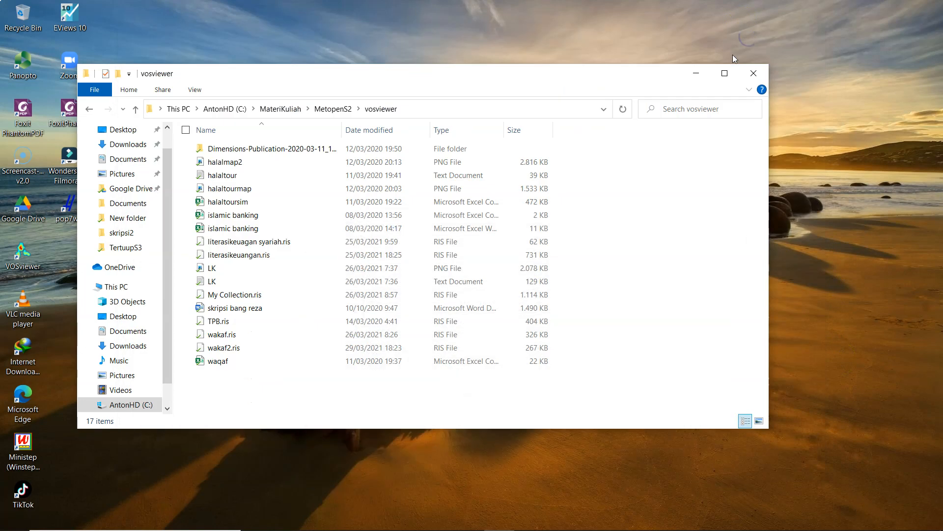
{"action": "left_click", "coordinate": [754, 79]}
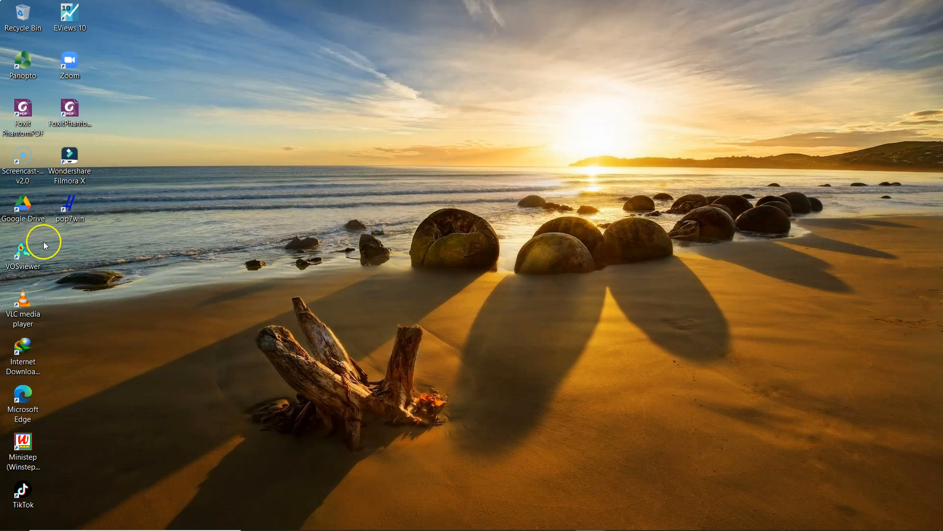
Step: Launch VOSviewer from the desktop and allow it to run despite the unverified publisher
{"action": "double_click", "coordinate": [22, 260]}
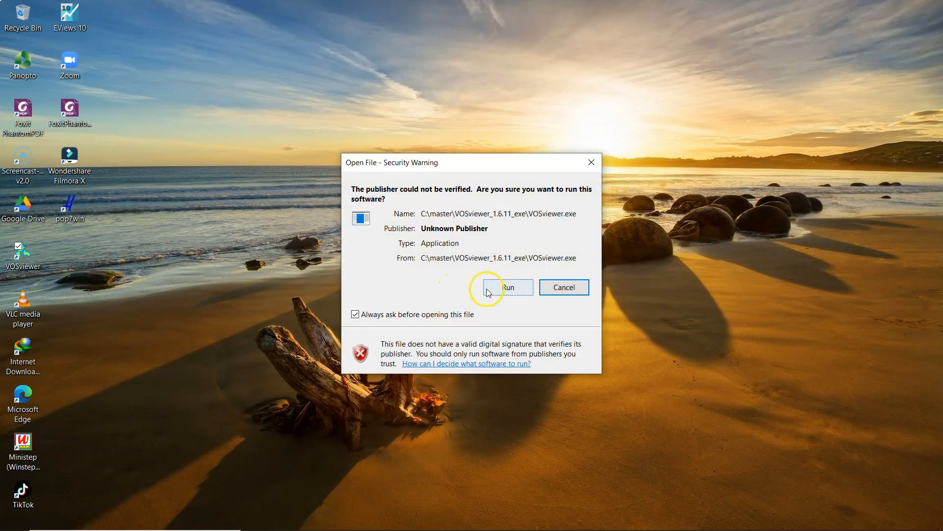
{"action": "left_click", "coordinate": [506, 290]}
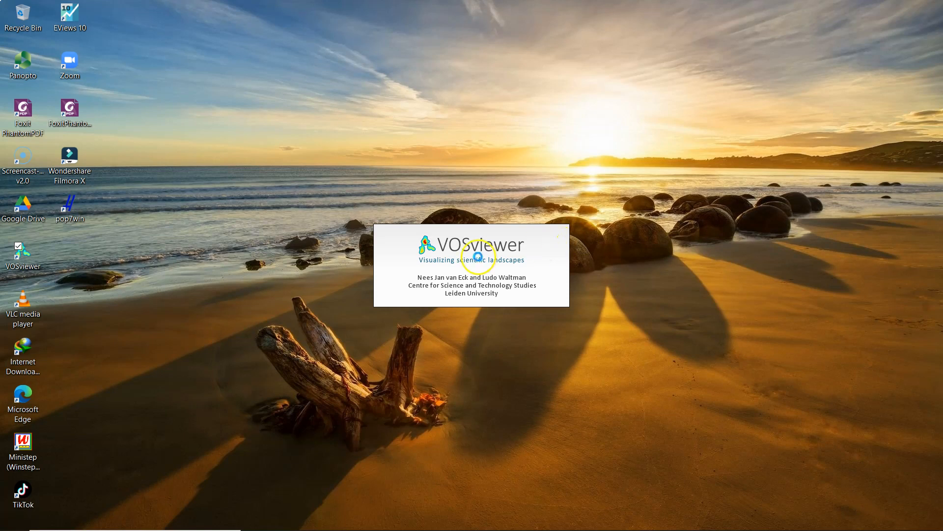
{"action": "mouse_move", "coordinate": [469, 528]}
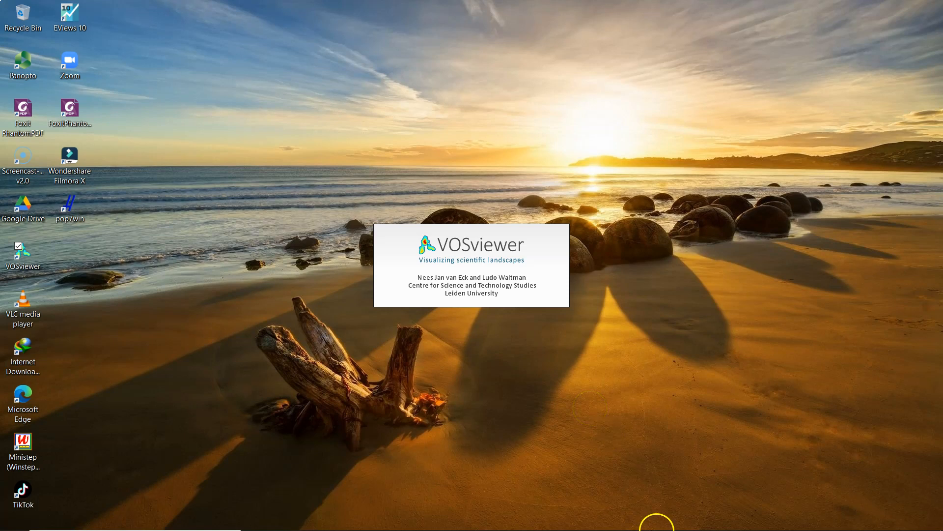
{"action": "mouse_move", "coordinate": [657, 528]}
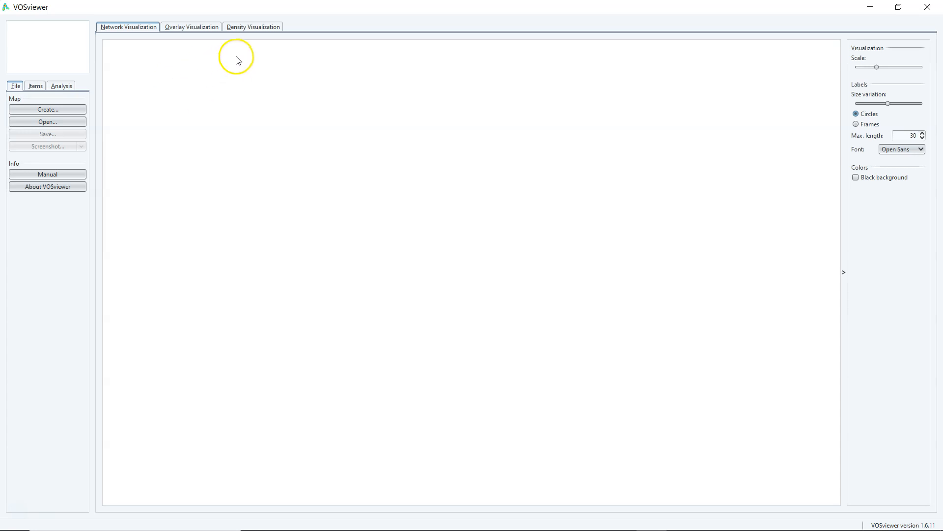
Step: Start creating a map based on text data, with the data read from reference manager files
{"action": "left_click", "coordinate": [68, 116]}
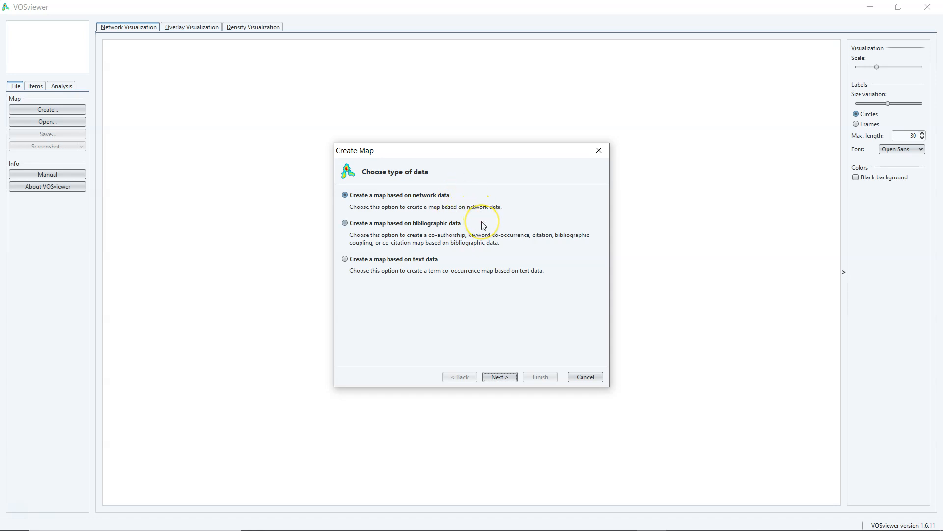
{"action": "left_click", "coordinate": [428, 261]}
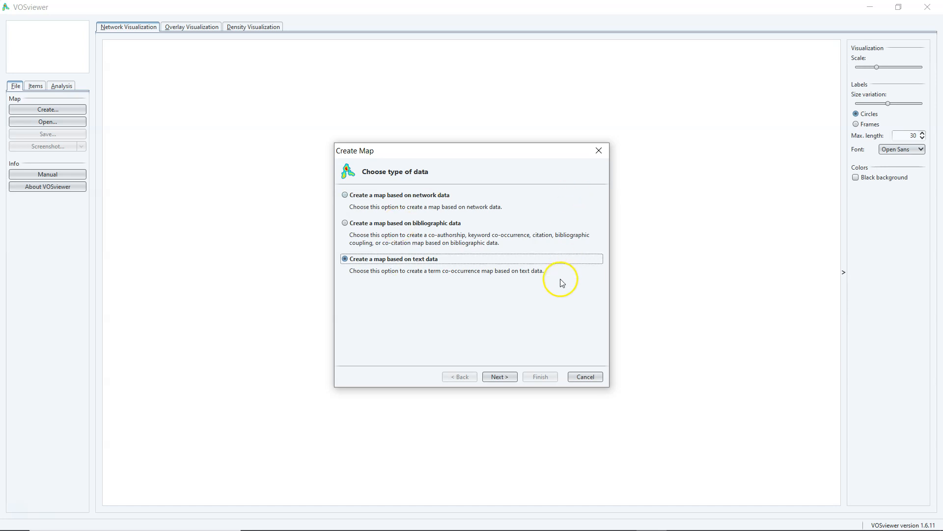
{"action": "left_click", "coordinate": [512, 378]}
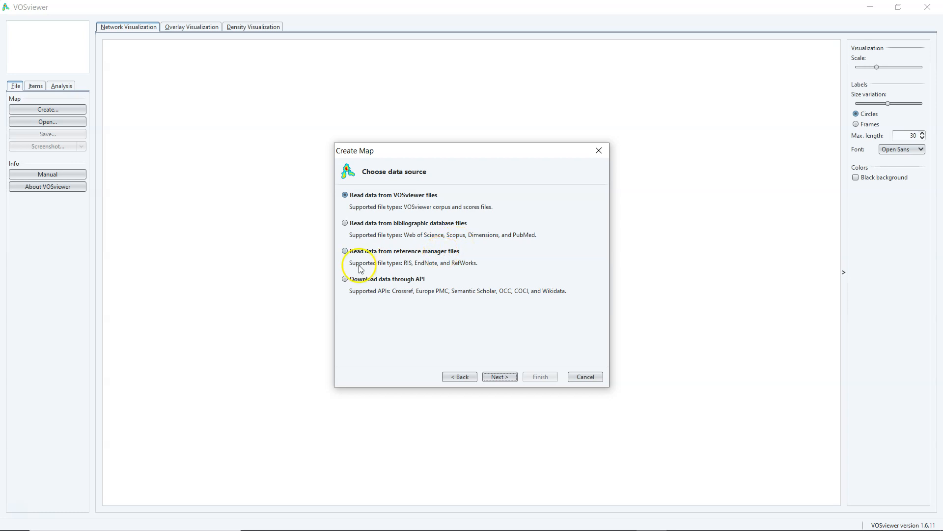
{"action": "left_click", "coordinate": [354, 251]}
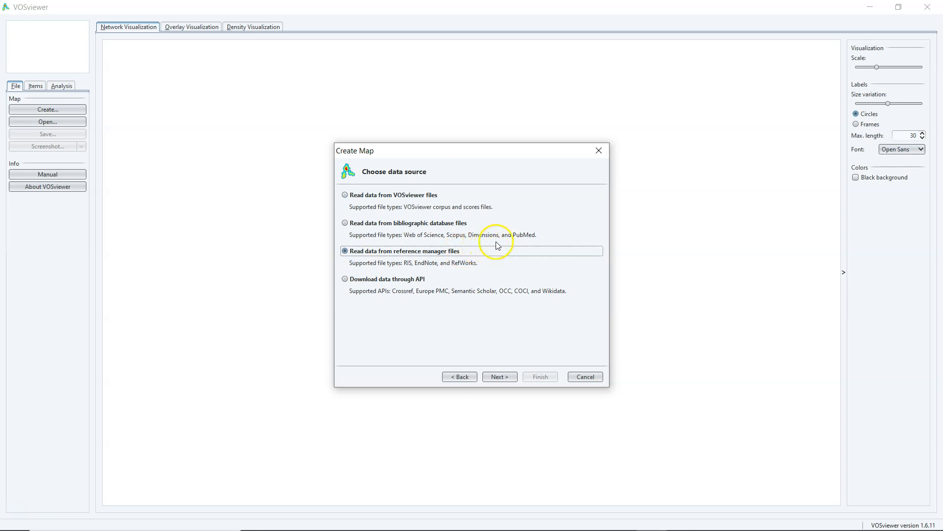
{"action": "left_click", "coordinate": [499, 377]}
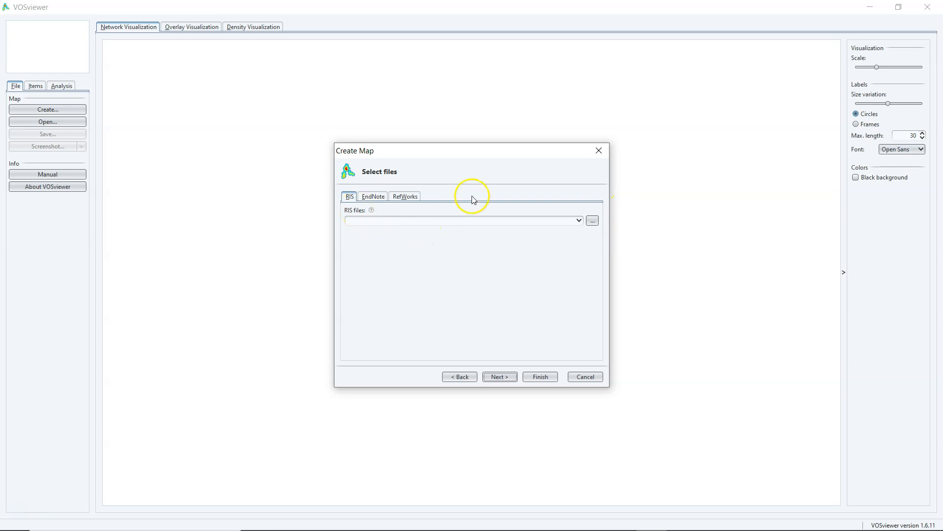
Step: Load wakaf2.ris from the folder C:\MateriKuliah\MetopenS2\vosviewer as the RIS source file for the map
{"action": "left_click", "coordinate": [594, 220]}
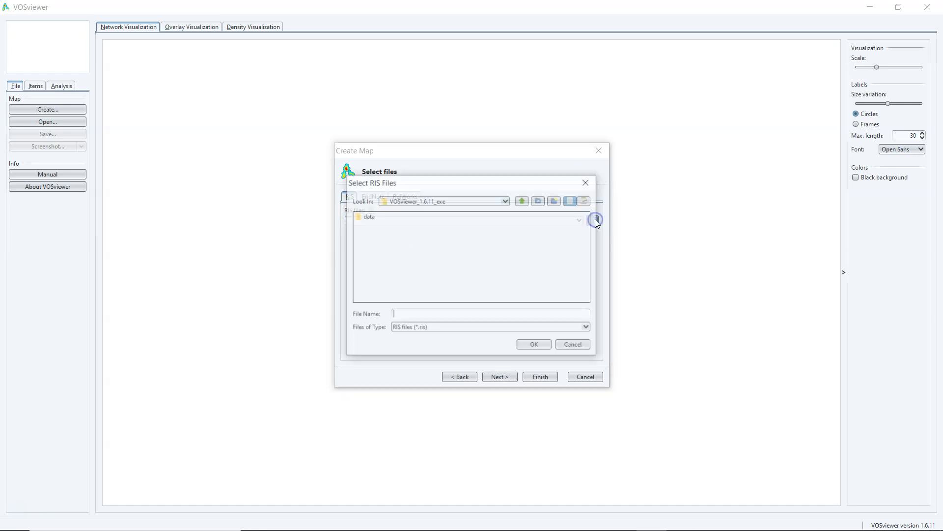
{"action": "left_click", "coordinate": [481, 201]}
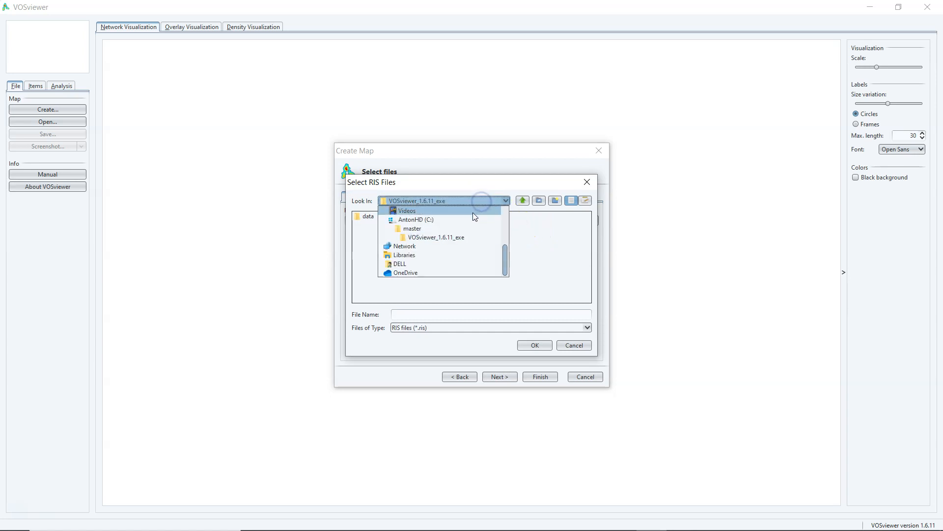
{"action": "left_click", "coordinate": [473, 217]}
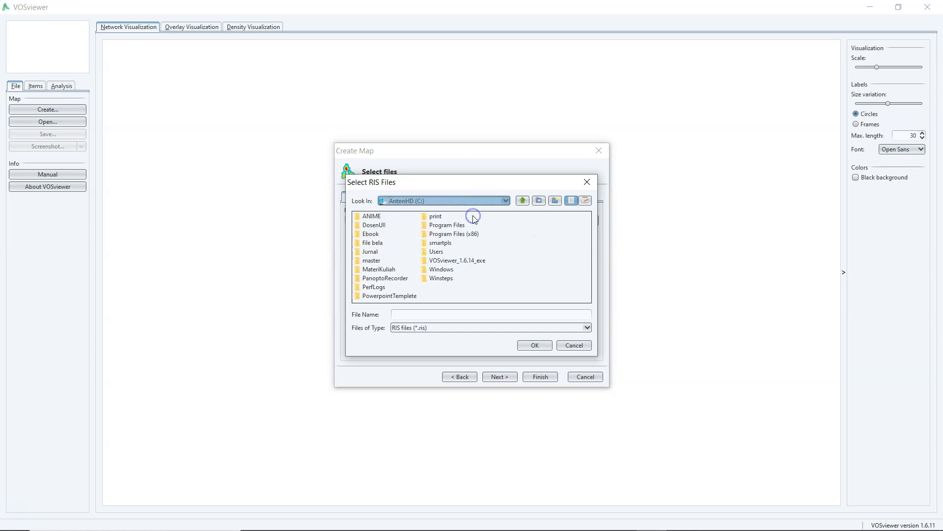
{"action": "double_click", "coordinate": [389, 269]}
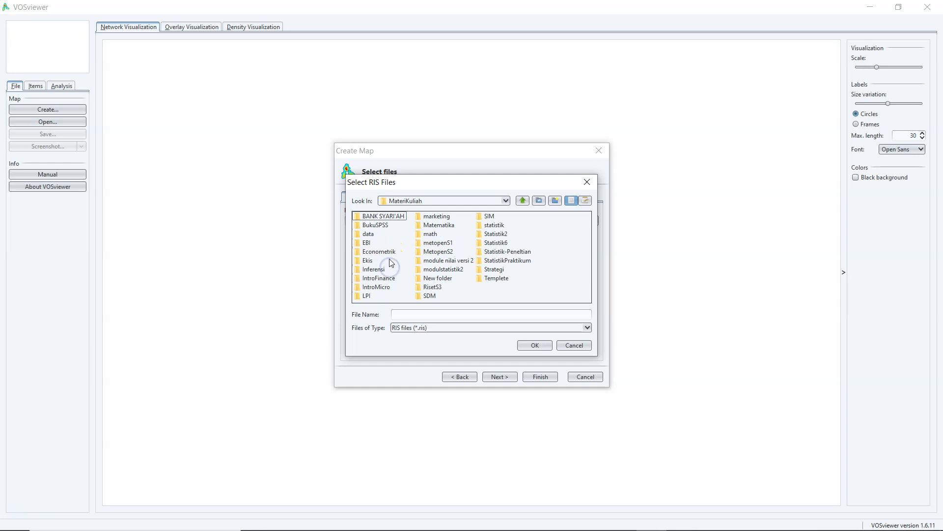
{"action": "left_click", "coordinate": [431, 254]}
{"action": "double_click", "coordinate": [431, 253]}
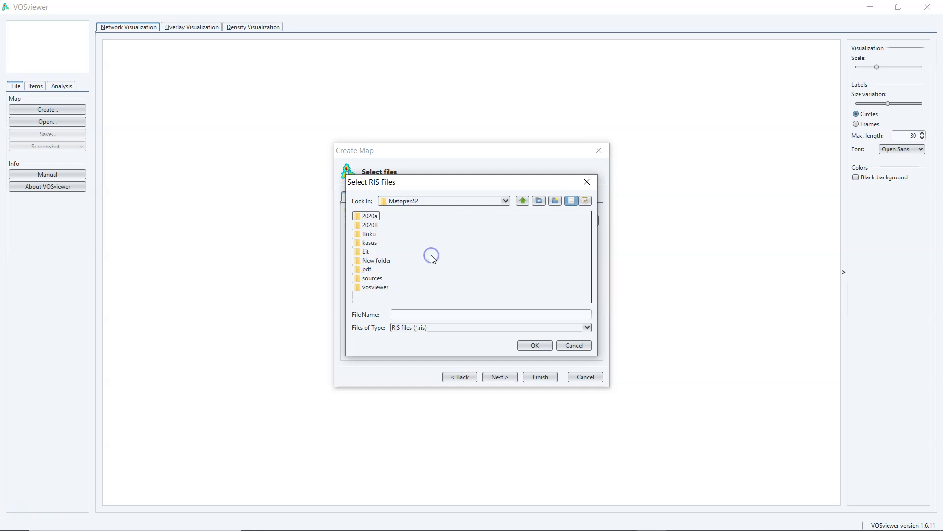
{"action": "left_click", "coordinate": [382, 287]}
{"action": "double_click", "coordinate": [382, 288]}
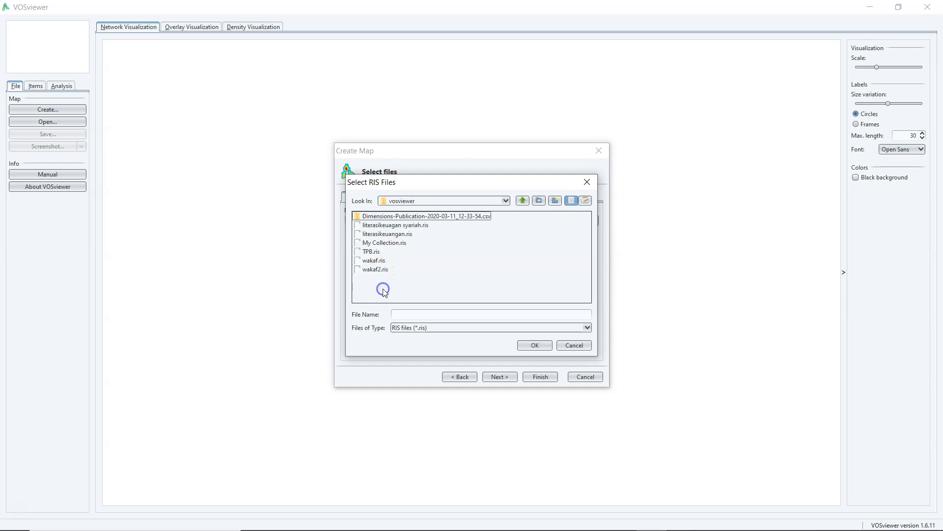
{"action": "left_click", "coordinate": [384, 270]}
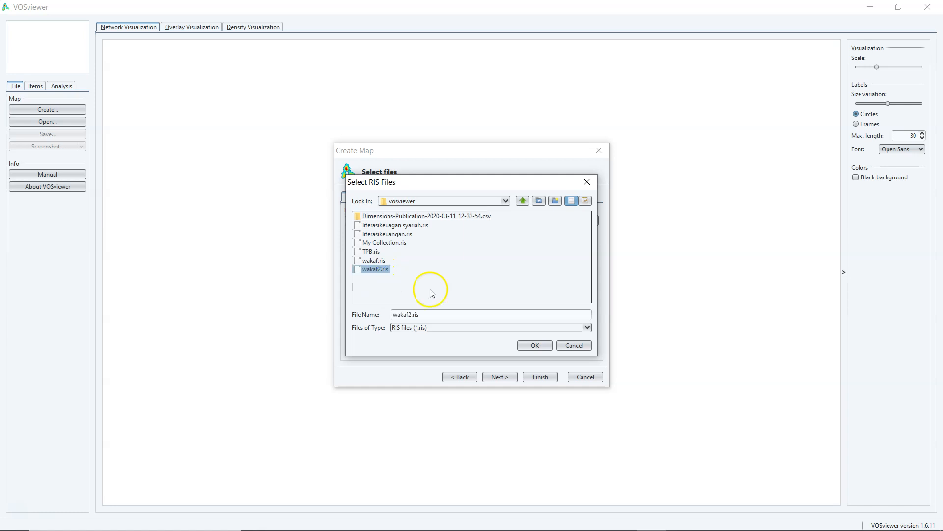
{"action": "left_click", "coordinate": [534, 345]}
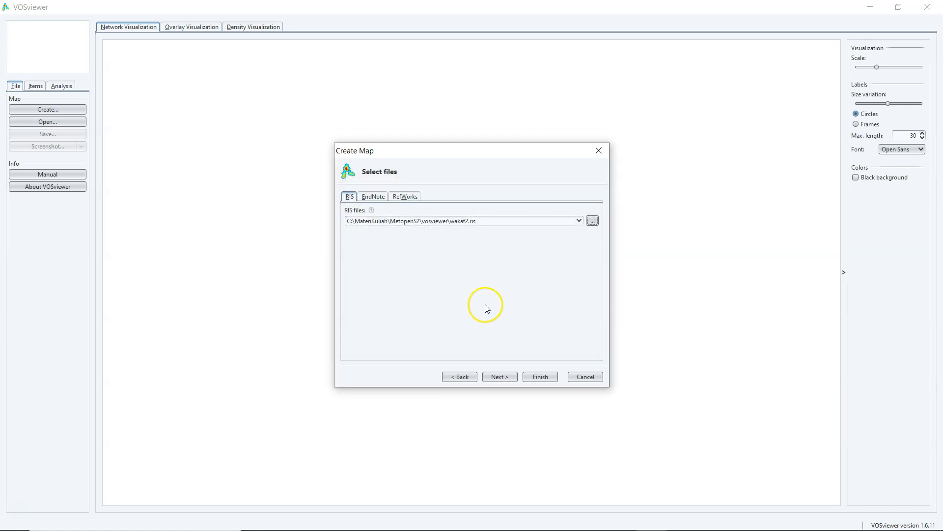
{"action": "left_click", "coordinate": [504, 376]}
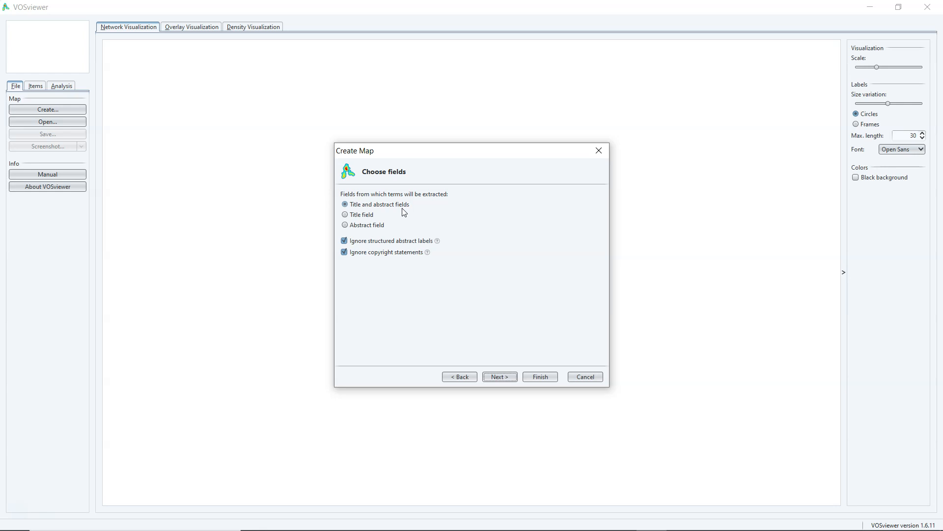
Step: Confirm the fields from which terms are extracted and keep binary counting without a thesaurus file
{"action": "left_click", "coordinate": [365, 222]}
{"action": "left_click", "coordinate": [503, 376]}
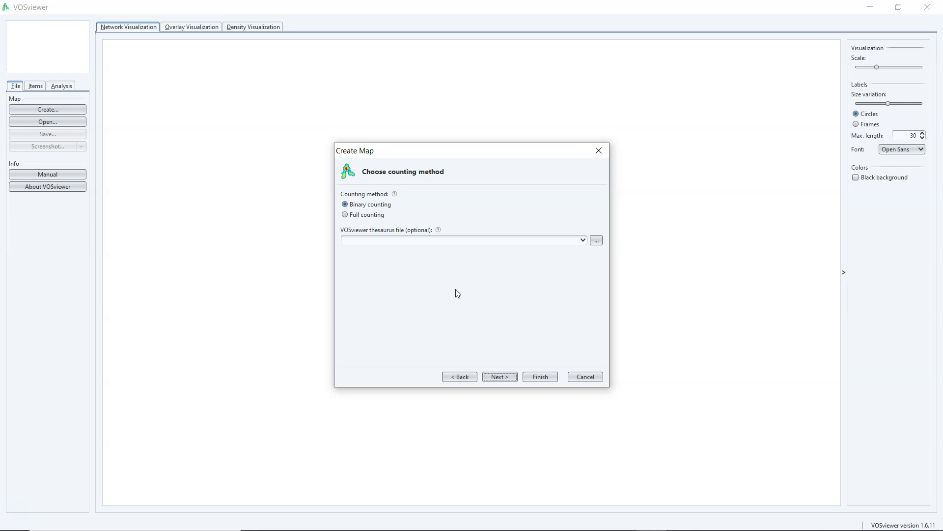
{"action": "left_click", "coordinate": [457, 281]}
{"action": "left_click", "coordinate": [500, 377]}
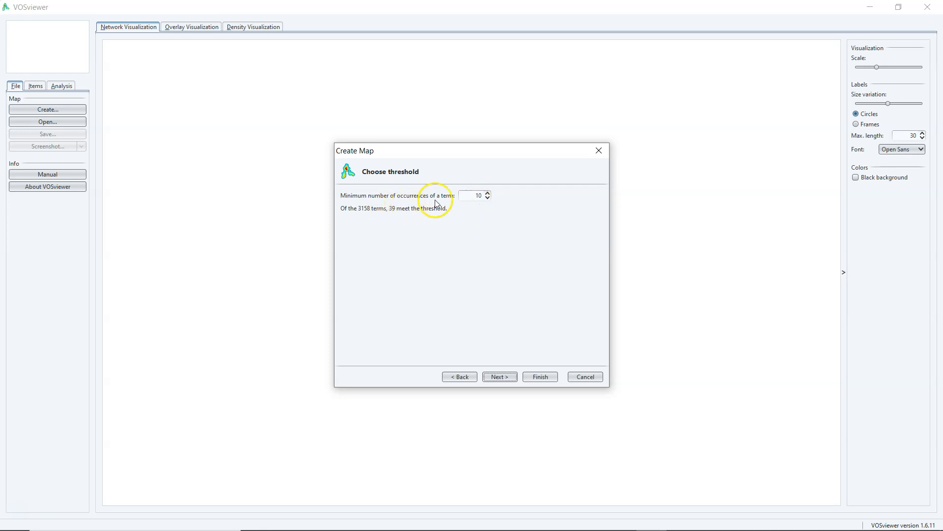
Step: Set the minimum number of occurrences of a term to 5 and accept the threshold
{"action": "left_click", "coordinate": [488, 197]}
{"action": "left_click", "coordinate": [488, 196]}
{"action": "left_click", "coordinate": [488, 197]}
{"action": "left_click", "coordinate": [488, 197]}
{"action": "left_click", "coordinate": [489, 196]}
{"action": "left_click", "coordinate": [500, 376]}
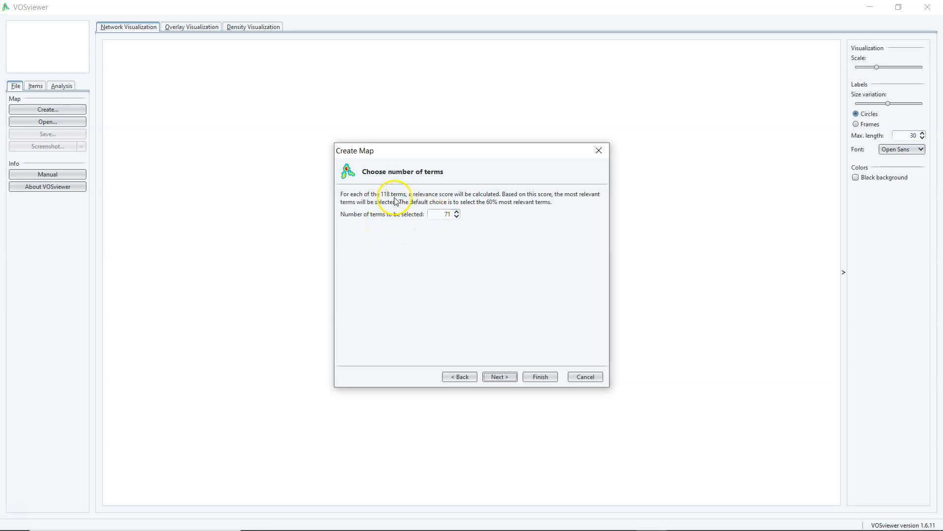
Step: Set the number of terms to be selected to 118 and continue to the term verification
{"action": "double_click", "coordinate": [443, 214]}
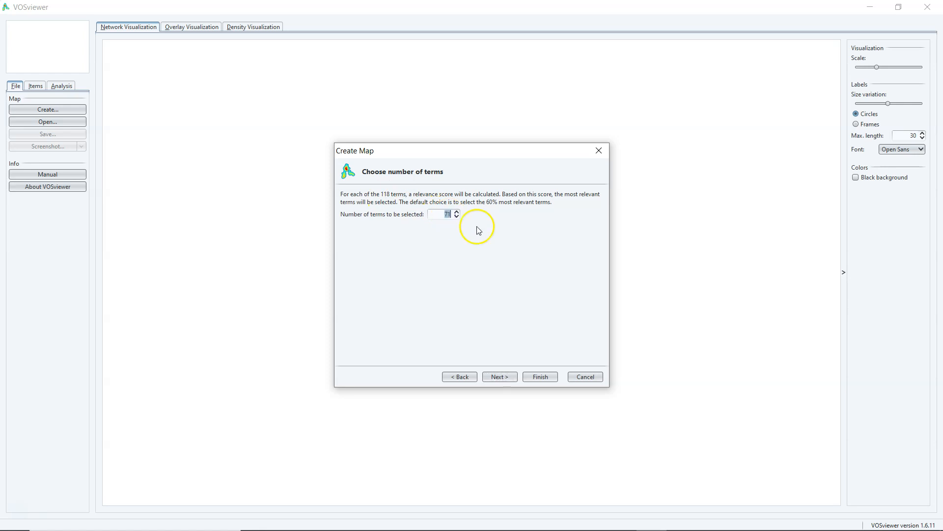
{"action": "type", "text": "118"}
{"action": "left_click", "coordinate": [497, 376]}
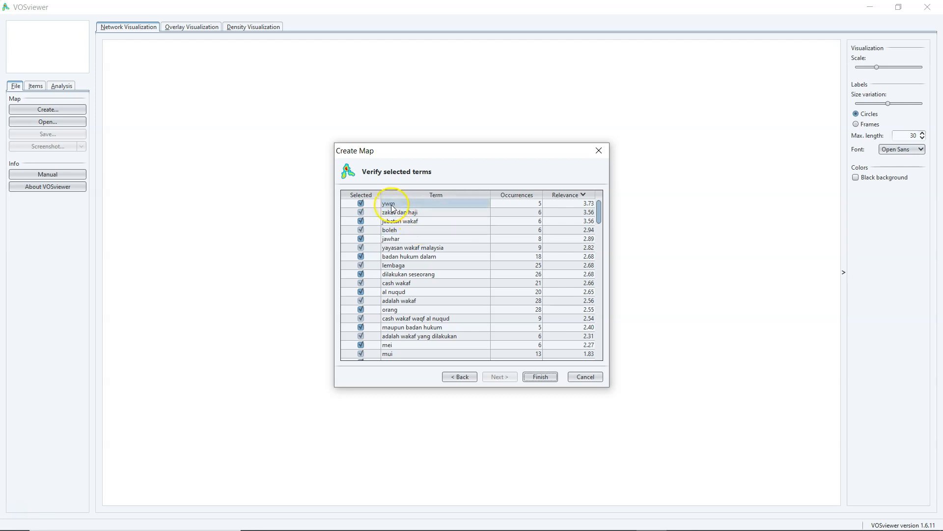
Step: Exclude the terms ywm, boleh, orang and mei from the selected terms, review the remaining list and generate the map
{"action": "left_click", "coordinate": [364, 205]}
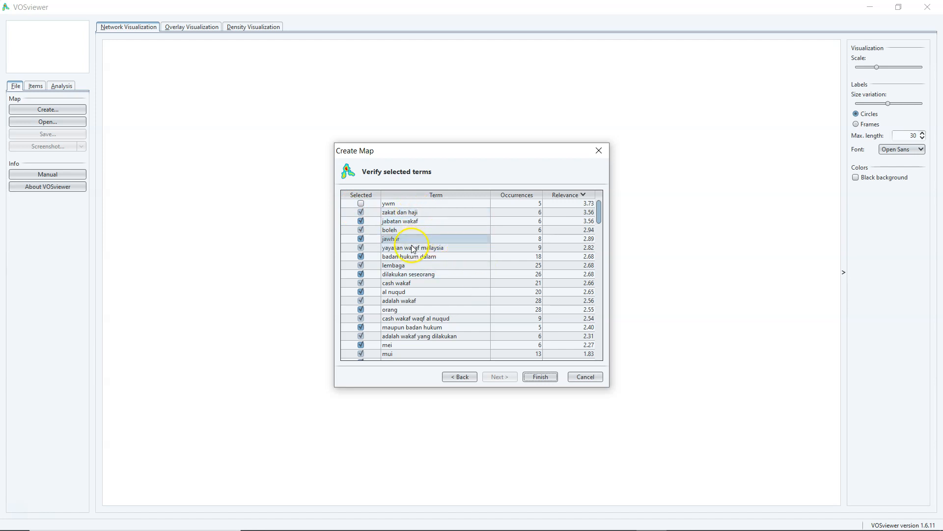
{"action": "left_click", "coordinate": [361, 230]}
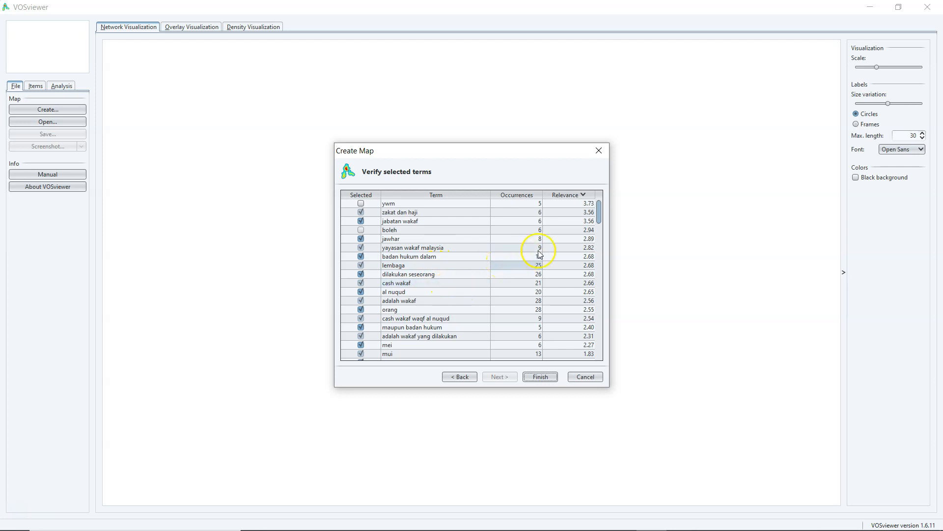
{"action": "left_click", "coordinate": [360, 309]}
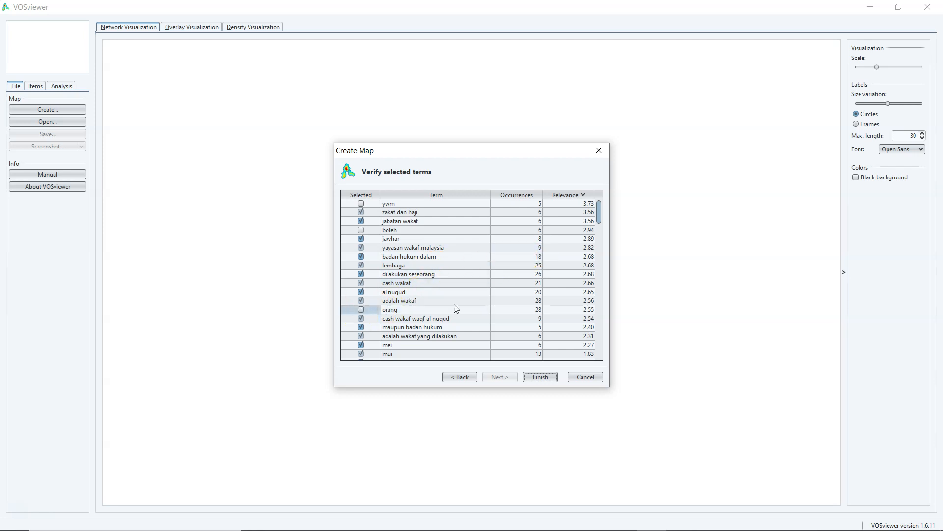
{"action": "left_click_drag", "start_coordinate": [599, 209], "coordinate": [600, 227]}
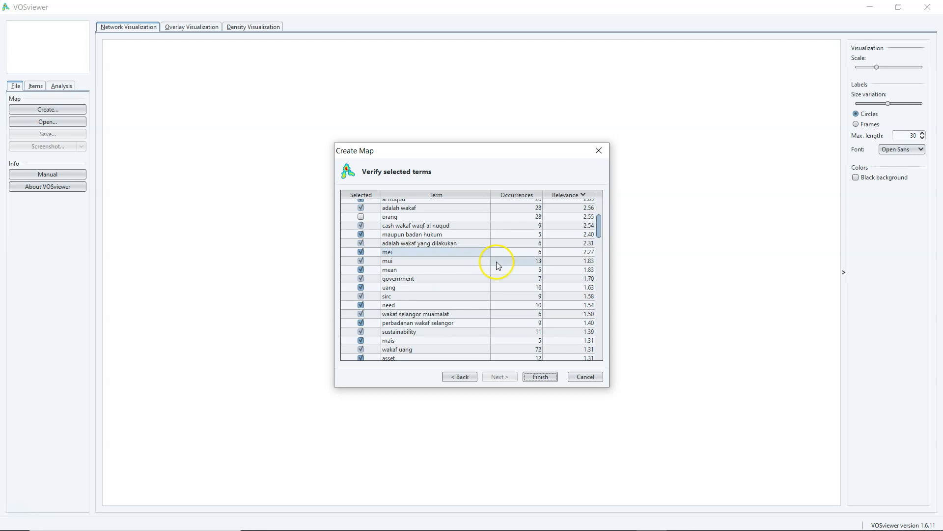
{"action": "left_click", "coordinate": [361, 252]}
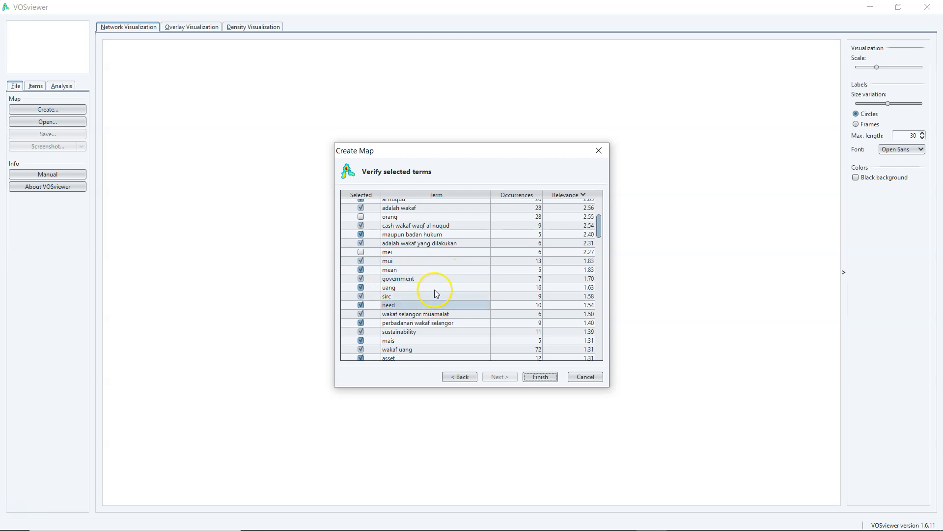
{"action": "left_click_drag", "start_coordinate": [598, 226], "coordinate": [598, 247]}
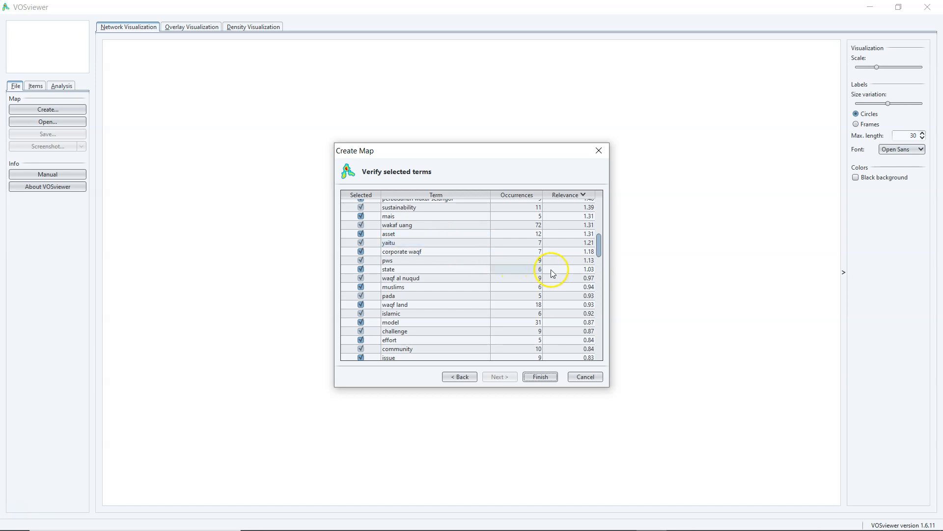
{"action": "left_click", "coordinate": [600, 249]}
{"action": "left_click_drag", "start_coordinate": [600, 249], "coordinate": [601, 369]}
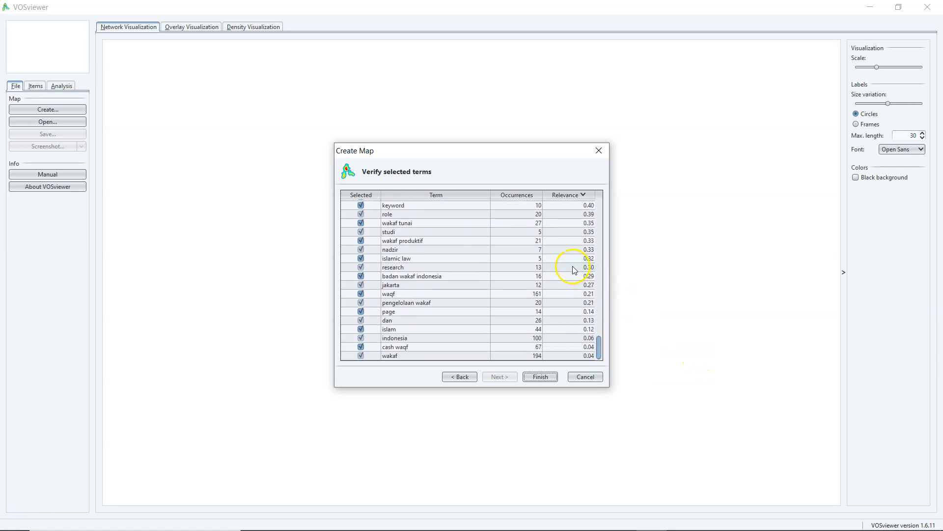
{"action": "left_click", "coordinate": [545, 375]}
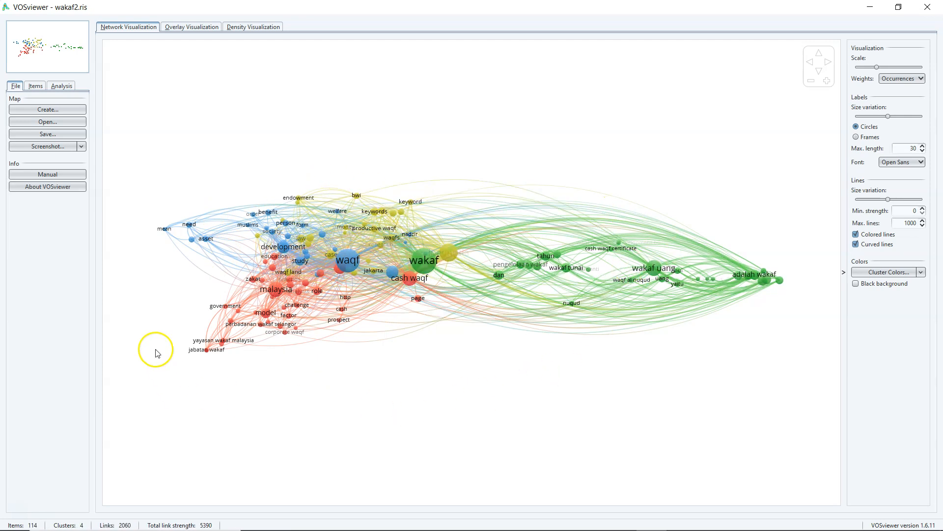
Step: Show the map's items grouped by cluster and review the terms of clusters 1 to 4
{"action": "left_click", "coordinate": [35, 86]}
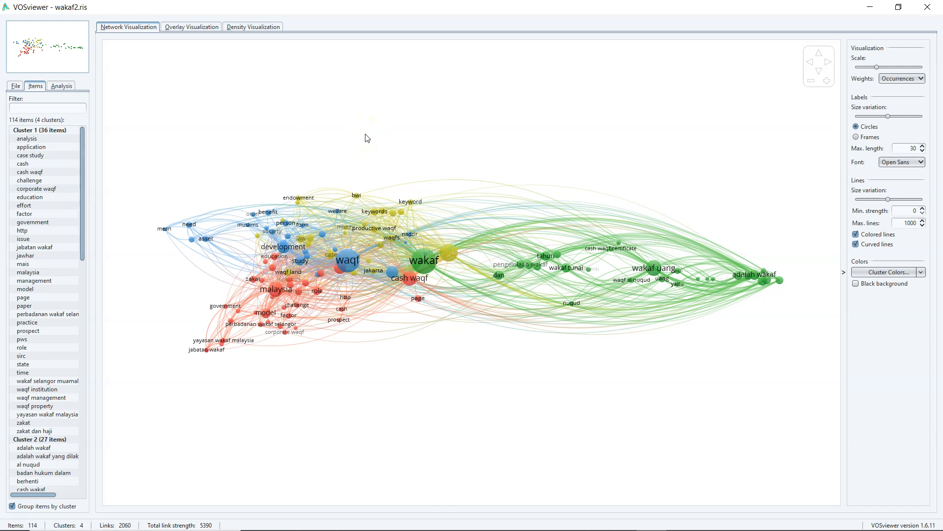
{"action": "left_click", "coordinate": [37, 139]}
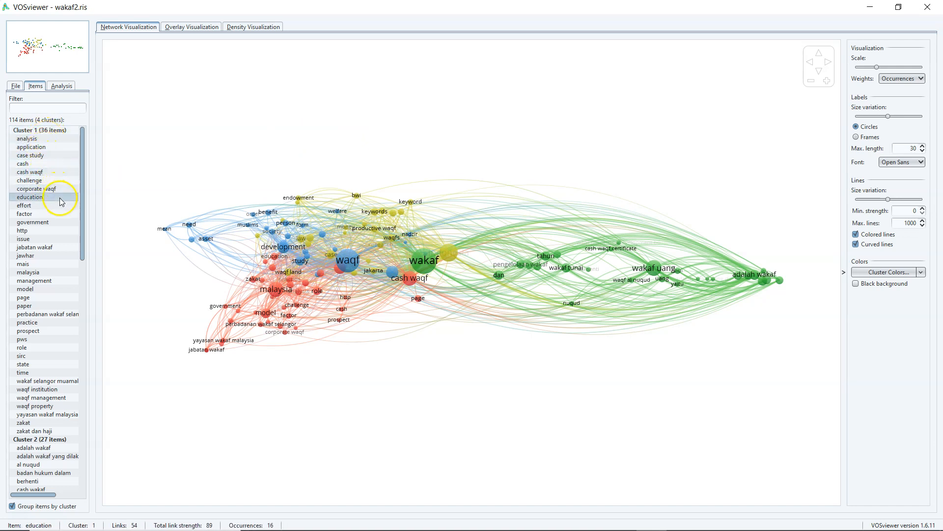
{"action": "left_click_drag", "start_coordinate": [80, 202], "coordinate": [100, 313]}
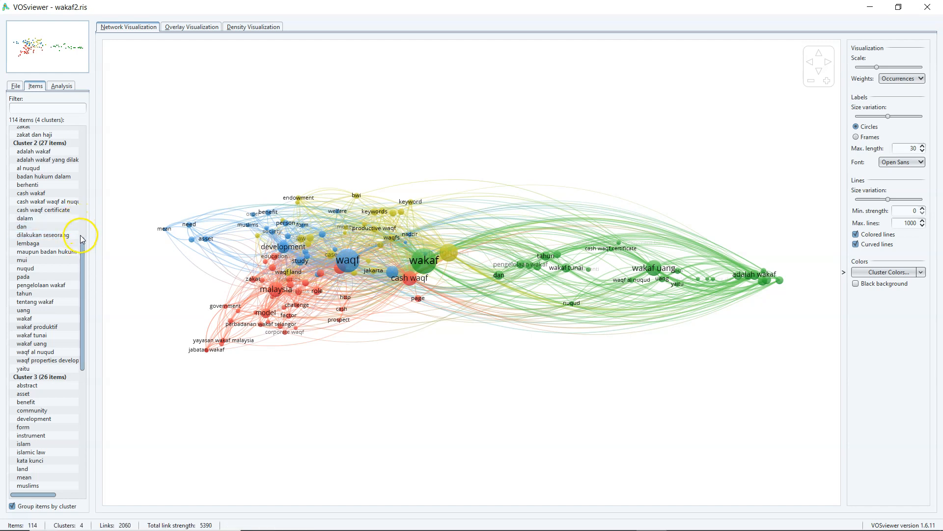
{"action": "left_click_drag", "start_coordinate": [82, 339], "coordinate": [98, 469]}
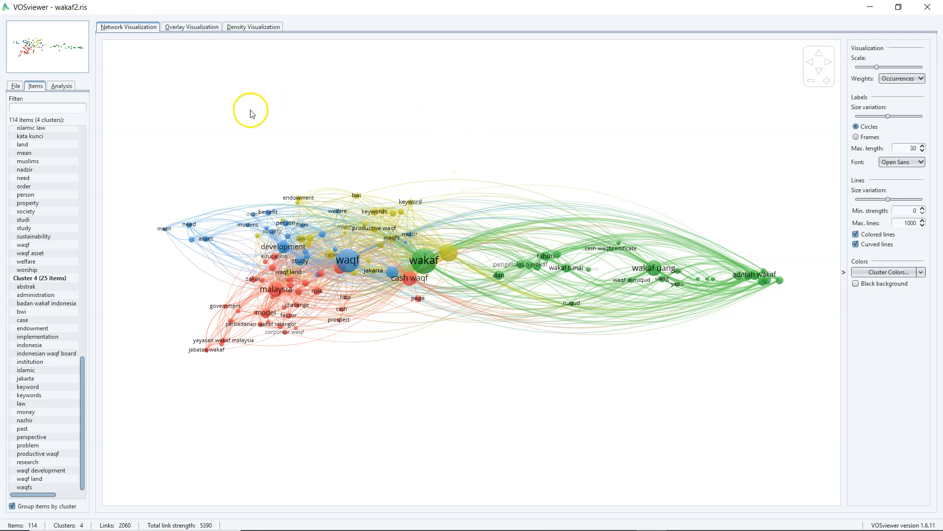
Step: Examine the links of the waqf node up close in the network visualization
{"action": "scroll", "coordinate": [415, 405], "scroll_direction": "up", "scroll_amount": 1}
{"action": "scroll", "coordinate": [419, 406], "scroll_direction": "up", "scroll_amount": 2}
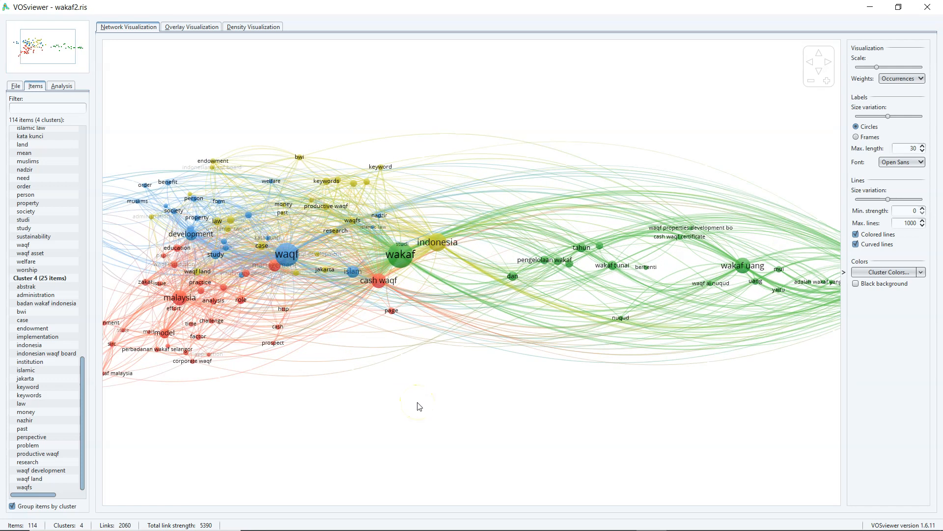
{"action": "left_click_drag", "start_coordinate": [407, 421], "coordinate": [506, 434]}
{"action": "scroll", "coordinate": [508, 436], "scroll_direction": "up", "scroll_amount": 2}
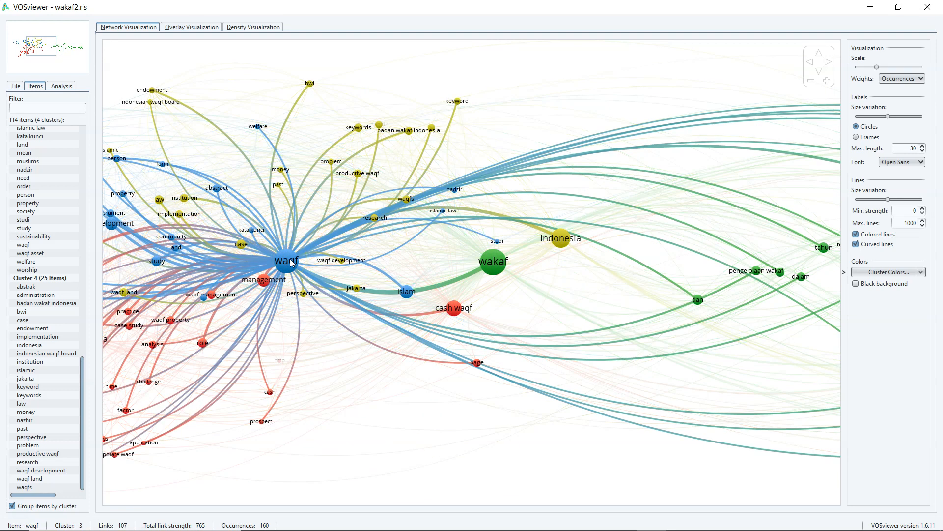
Step: Examine the links of the "badan hukum dalam" and "wakaf uang" nodes in the green cluster
{"action": "scroll", "coordinate": [292, 262], "scroll_direction": "down", "scroll_amount": 3}
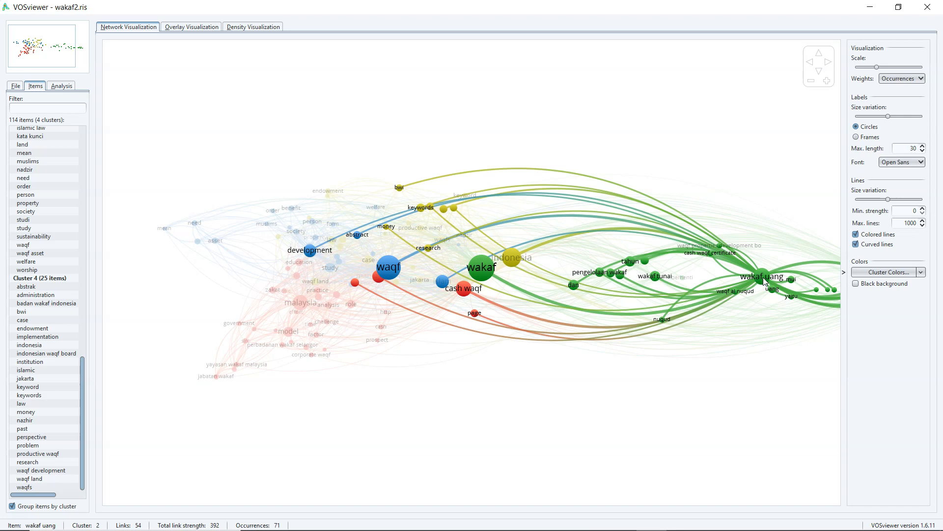
{"action": "left_click_drag", "start_coordinate": [797, 378], "coordinate": [672, 397]}
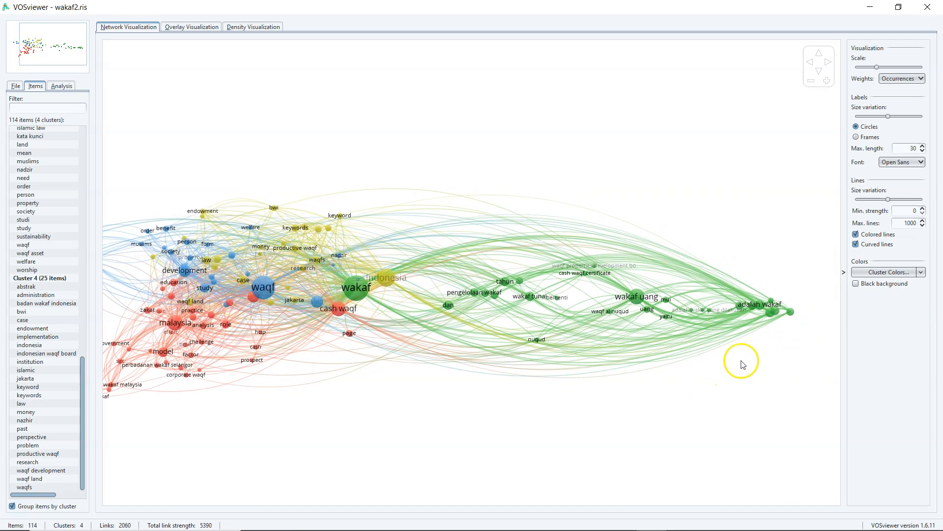
{"action": "left_click", "coordinate": [790, 314]}
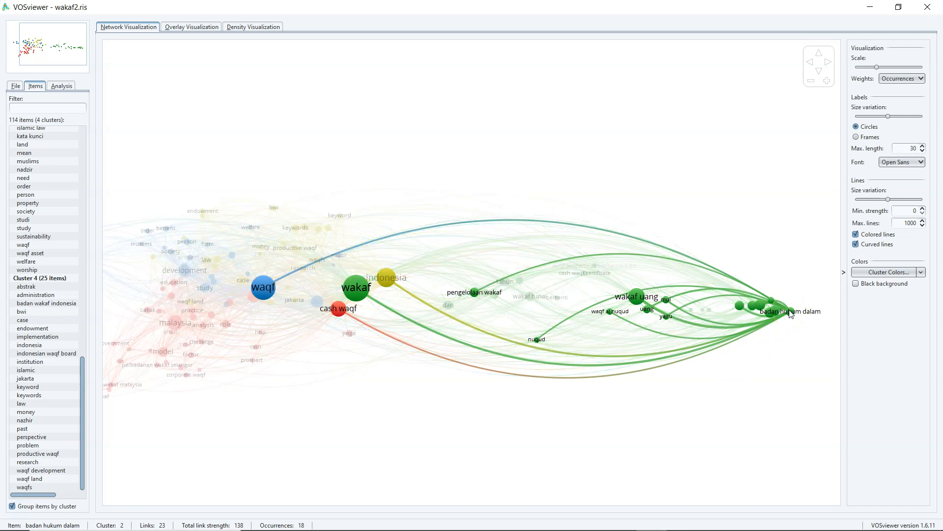
{"action": "left_click", "coordinate": [757, 372]}
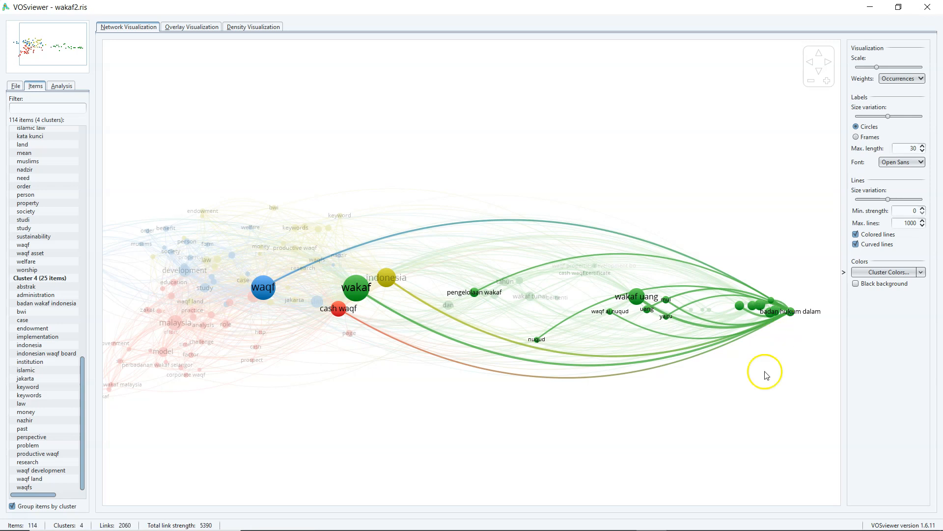
{"action": "left_click", "coordinate": [637, 300]}
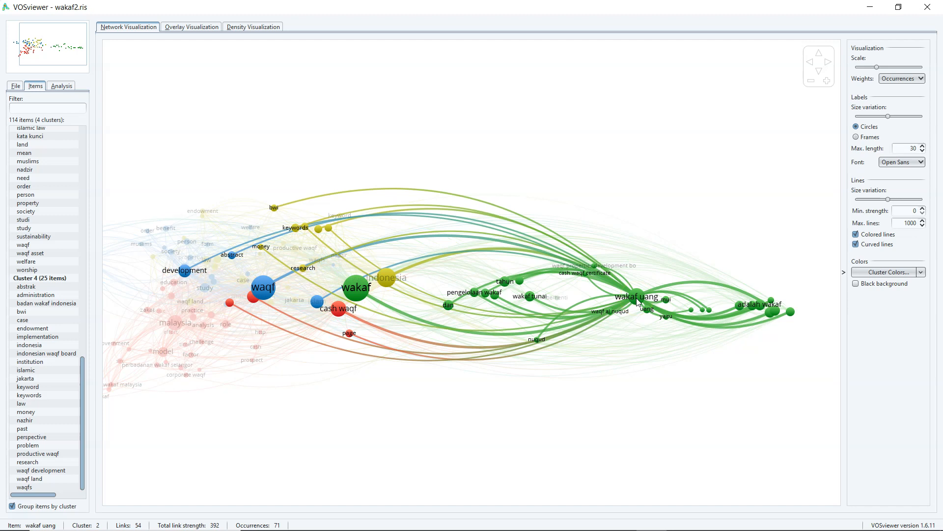
{"action": "left_click", "coordinate": [636, 299]}
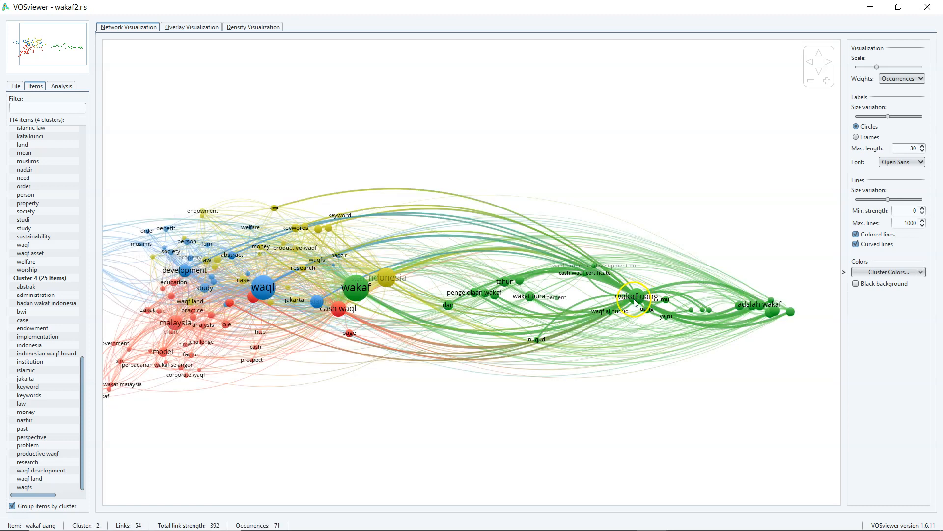
{"action": "left_click", "coordinate": [636, 299]}
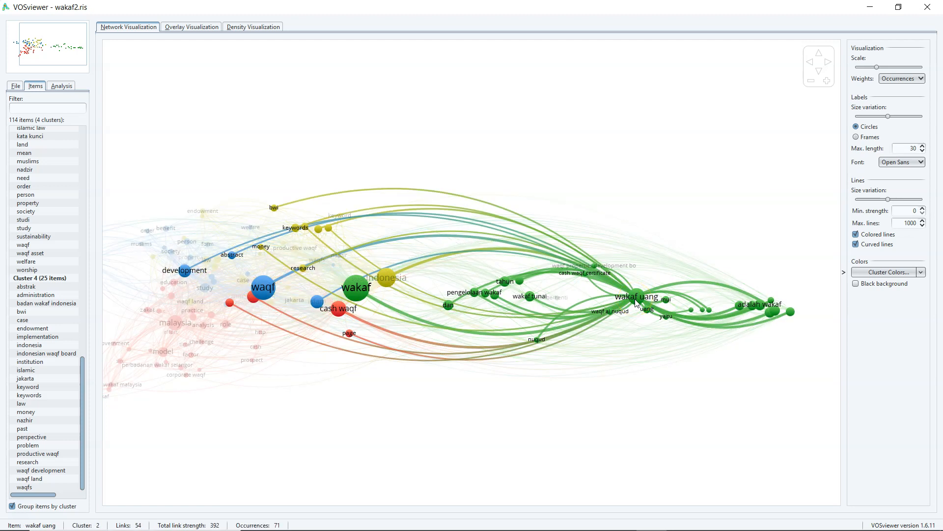
Step: Examine the links of the "wakaf uang" node and the large wakaf node in the network visualization
{"action": "left_click", "coordinate": [636, 301]}
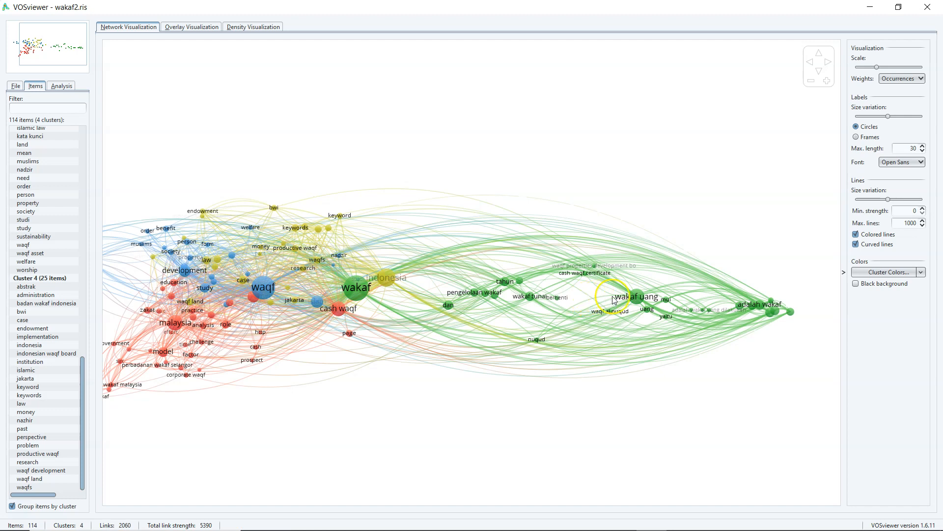
{"action": "left_click", "coordinate": [634, 298]}
{"action": "left_click", "coordinate": [629, 295]}
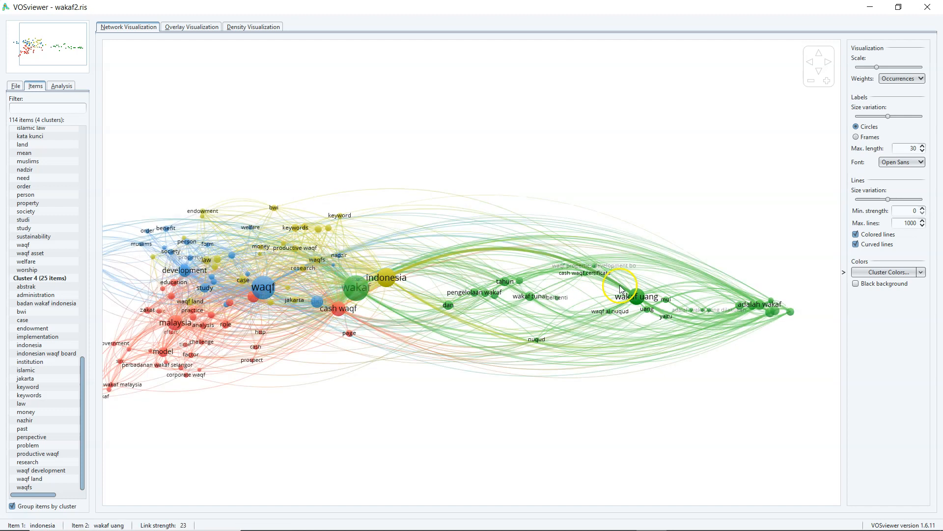
{"action": "left_click", "coordinate": [641, 298]}
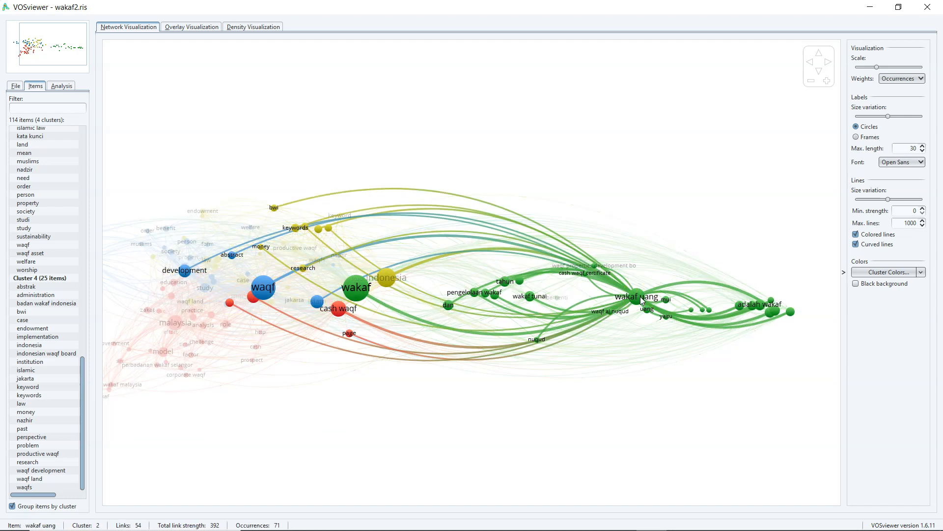
{"action": "left_click", "coordinate": [435, 298]}
{"action": "left_click", "coordinate": [361, 293]}
{"action": "left_click", "coordinate": [348, 379]}
Step: Examine the links of the "jabatan wakaf" and "zakat dan haji" nodes at the edge of the red cluster
{"action": "left_click_drag", "start_coordinate": [337, 421], "coordinate": [529, 417]}
{"action": "left_click", "coordinate": [426, 414]}
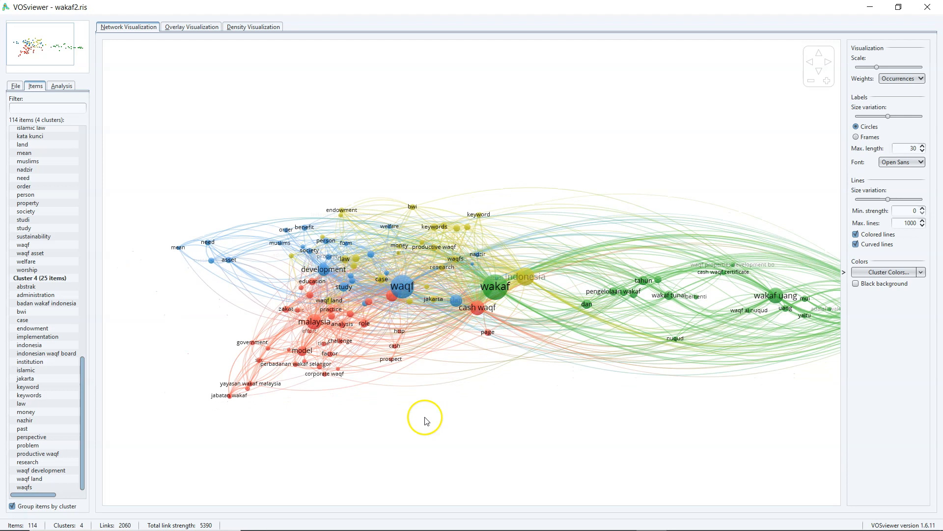
{"action": "left_click", "coordinate": [288, 406]}
{"action": "left_click", "coordinate": [230, 396]}
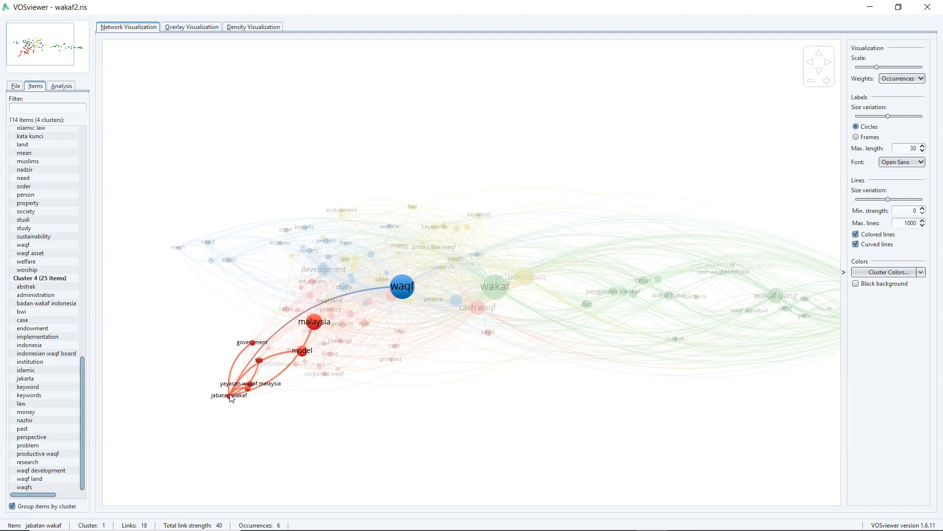
{"action": "left_click", "coordinate": [229, 386]}
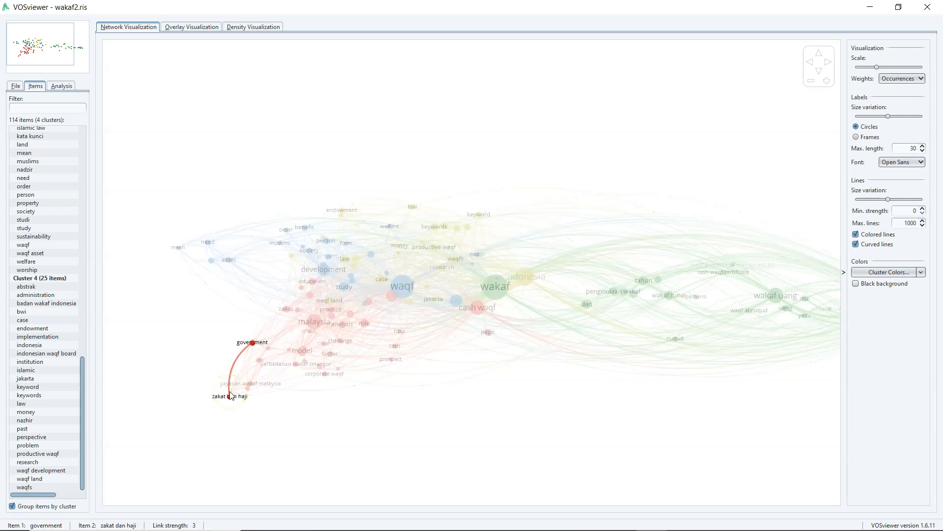
{"action": "left_click", "coordinate": [228, 399]}
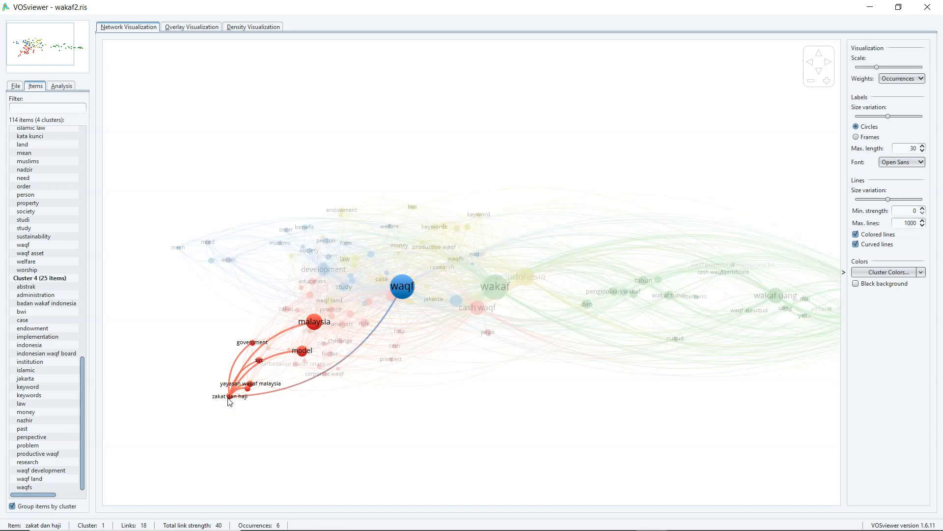
{"action": "left_click", "coordinate": [399, 392]}
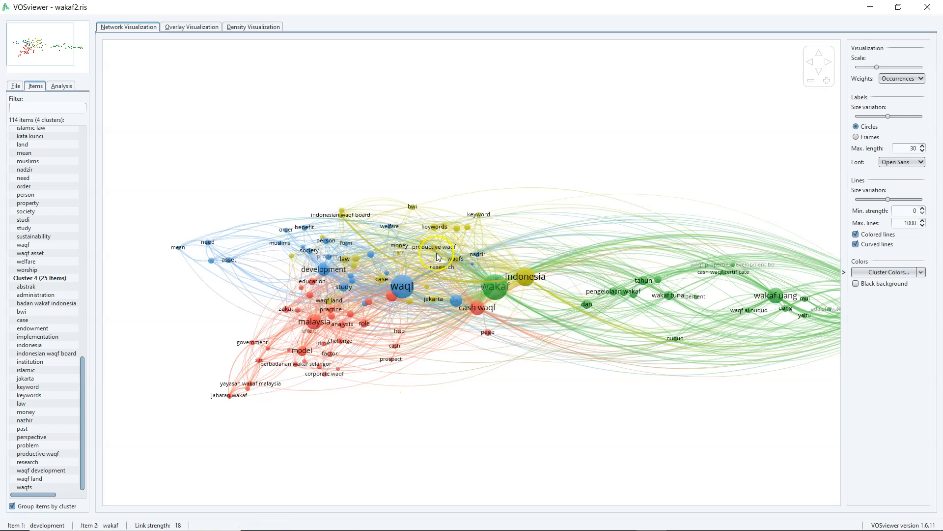
Step: Examine the links of the bwi node in the yellow cluster and the society and mean nodes in the blue cluster
{"action": "left_click", "coordinate": [413, 207]}
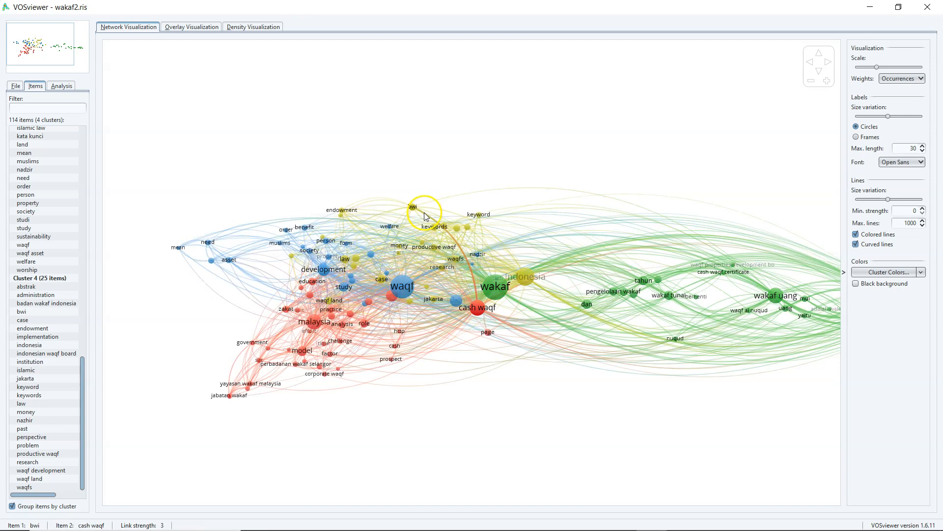
{"action": "left_click", "coordinate": [412, 211]}
{"action": "left_click", "coordinate": [412, 204]}
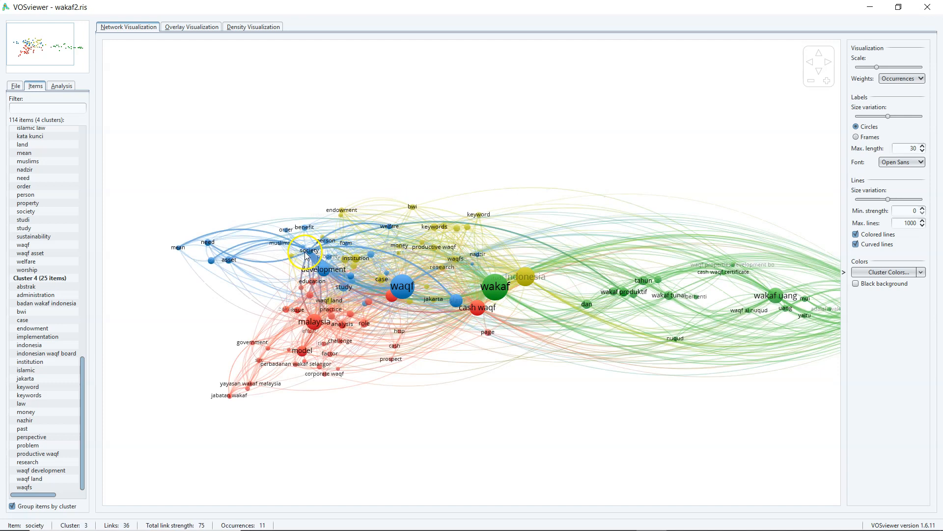
{"action": "left_click", "coordinate": [344, 207]}
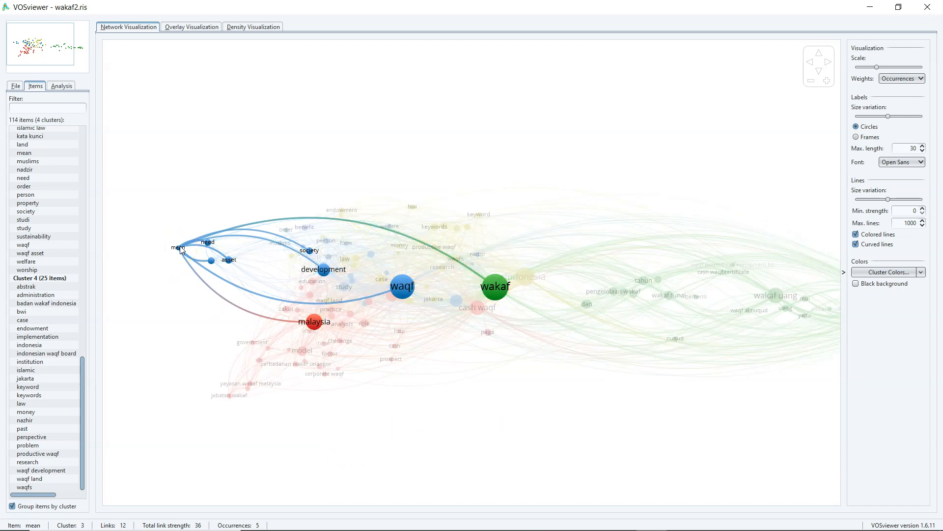
{"action": "left_click", "coordinate": [184, 150]}
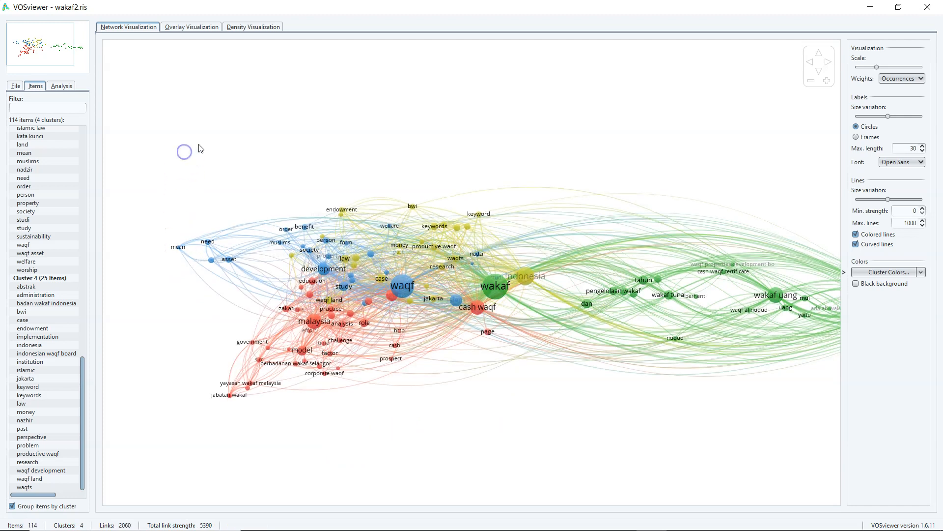
Step: Show the whole map as an overlay visualization and examine the publication years of "dilakukan seseorang", dalam and nazhir
{"action": "scroll", "coordinate": [201, 148], "scroll_direction": "down", "scroll_amount": 1}
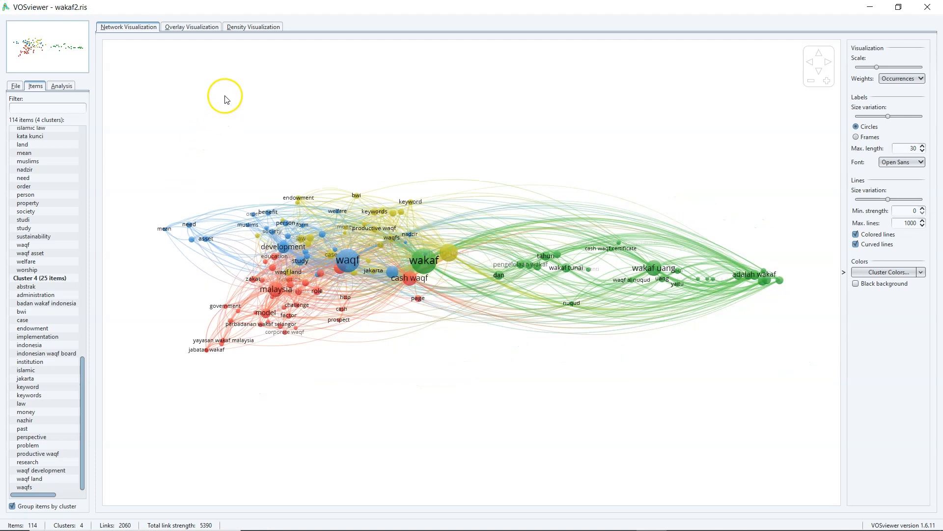
{"action": "left_click", "coordinate": [199, 27]}
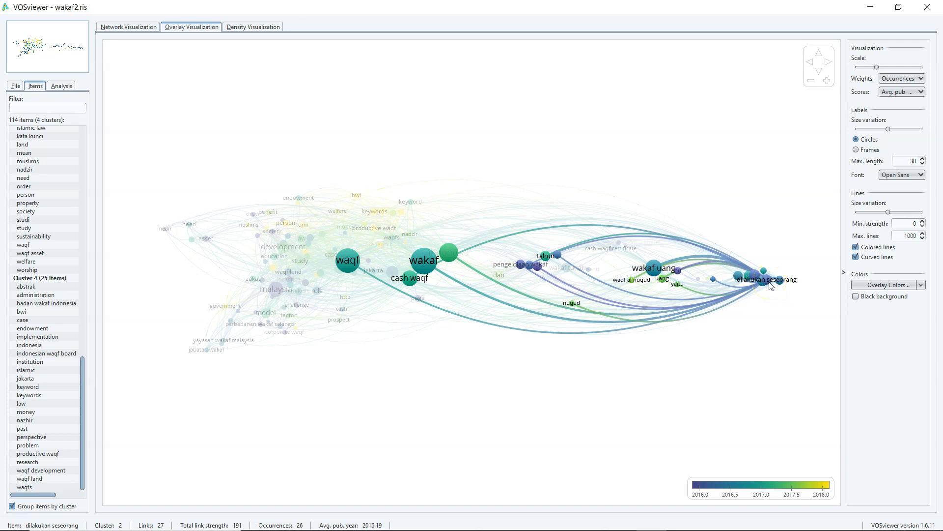
{"action": "left_click", "coordinate": [536, 267]}
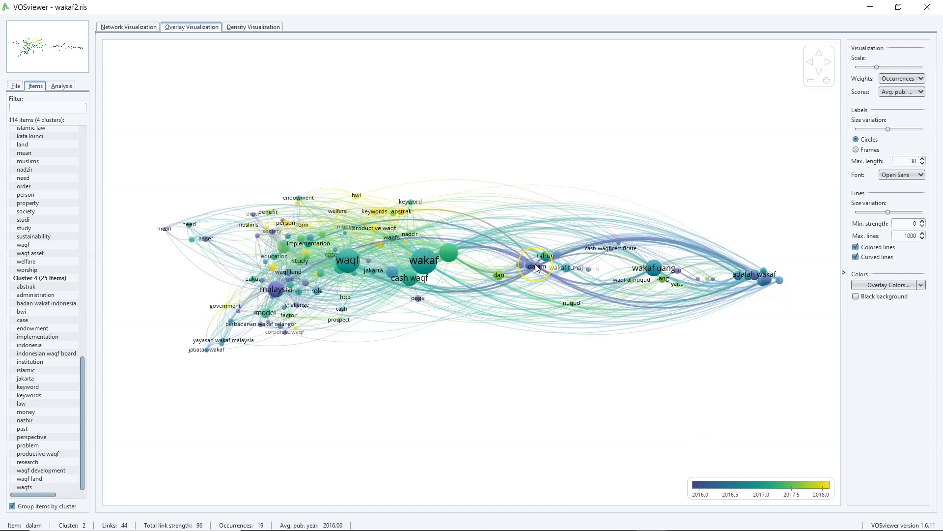
{"action": "left_click", "coordinate": [516, 295]}
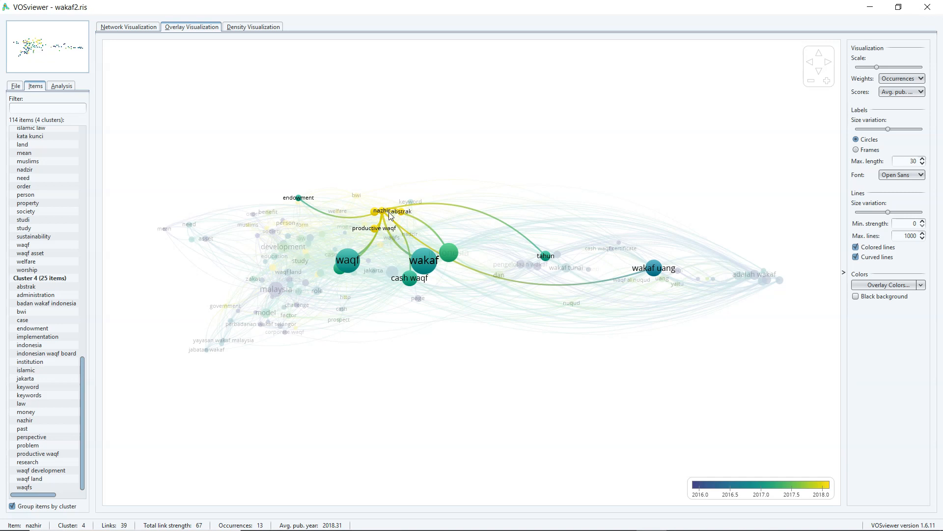
{"action": "left_click", "coordinate": [284, 402]}
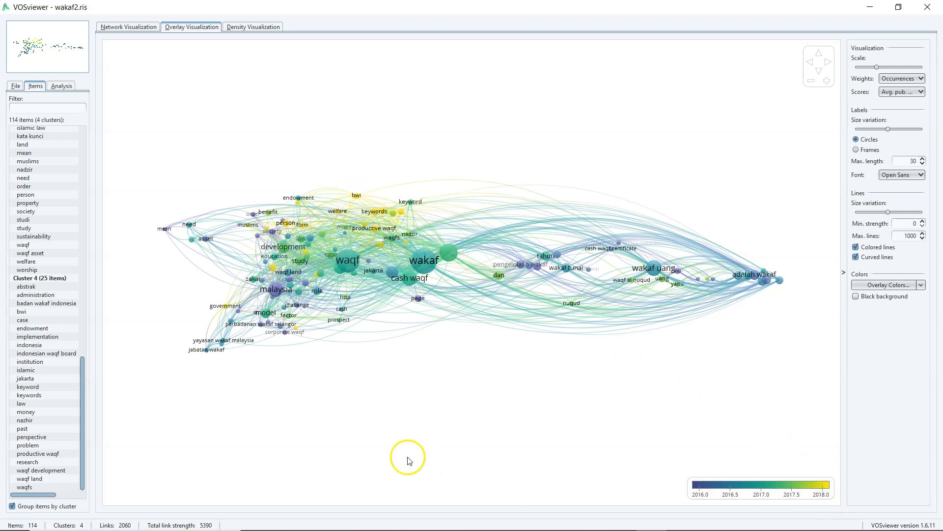
Step: Examine the links and publication-year colours of the malaysia and "badan wakaf indonesia" nodes in the overlay visualization
{"action": "scroll", "coordinate": [175, 295], "scroll_direction": "up", "scroll_amount": 2}
{"action": "left_click_drag", "start_coordinate": [268, 411], "coordinate": [339, 443]}
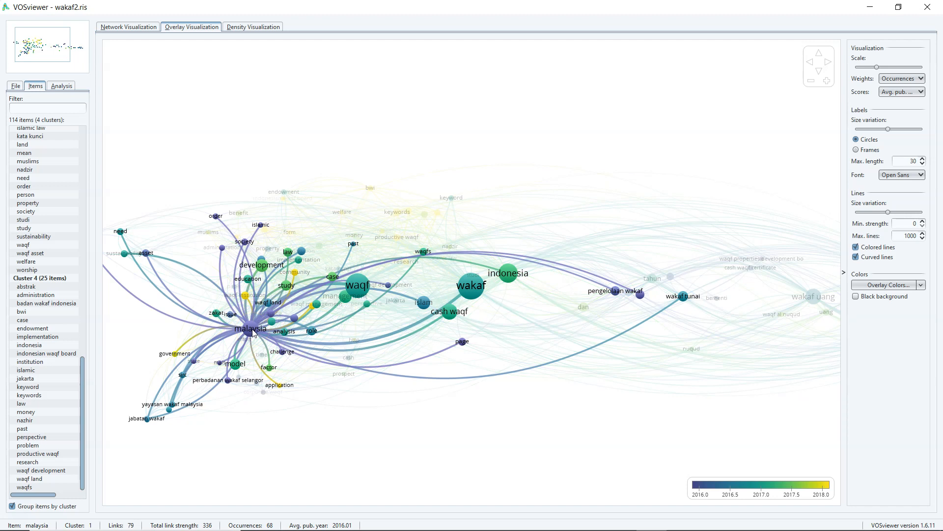
{"action": "left_click", "coordinate": [312, 413]}
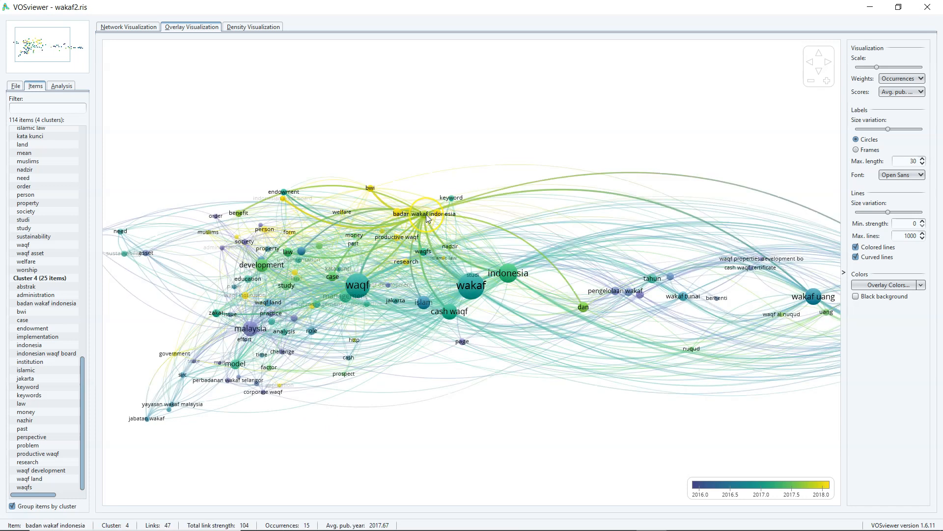
{"action": "left_click", "coordinate": [426, 219]}
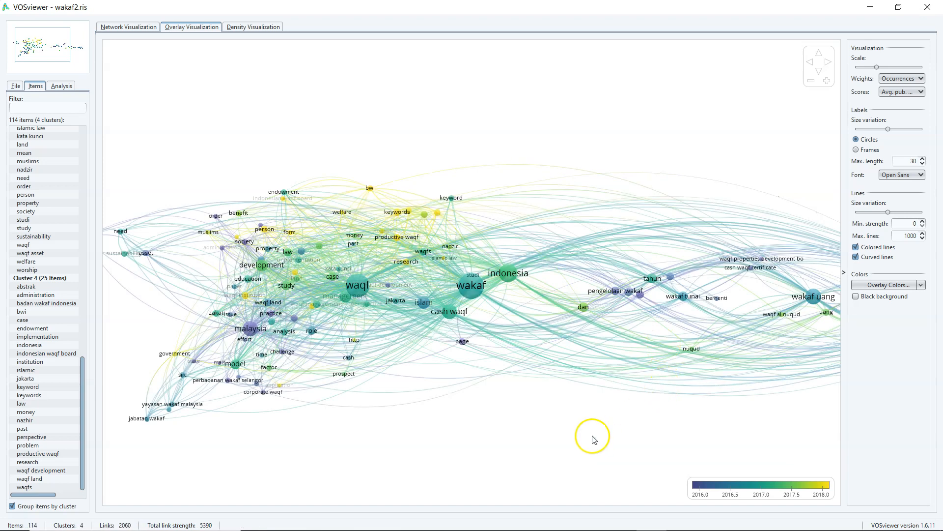
{"action": "scroll", "coordinate": [521, 404], "scroll_direction": "down", "scroll_amount": 2}
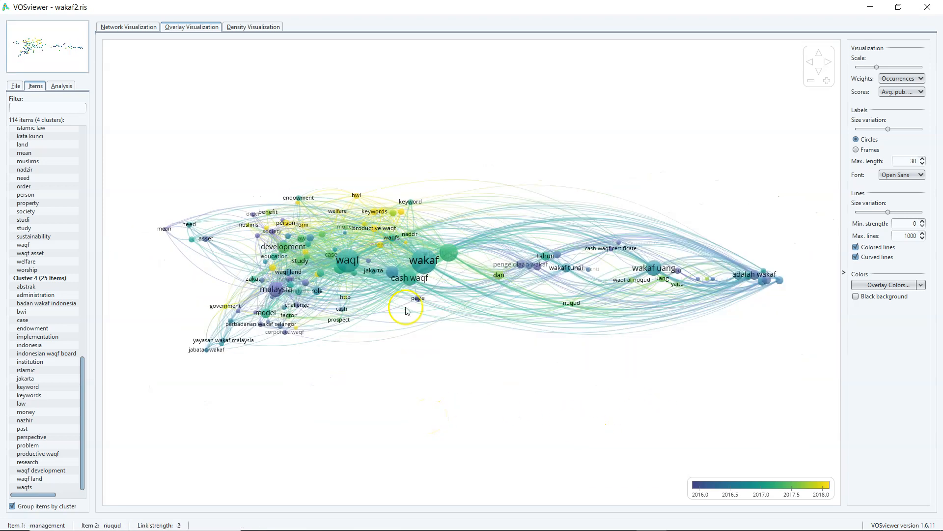
Step: Switch to the density visualization and examine the areas around wakaf, "wakaf uang" and "adalah wakaf" up close
{"action": "left_click", "coordinate": [258, 28]}
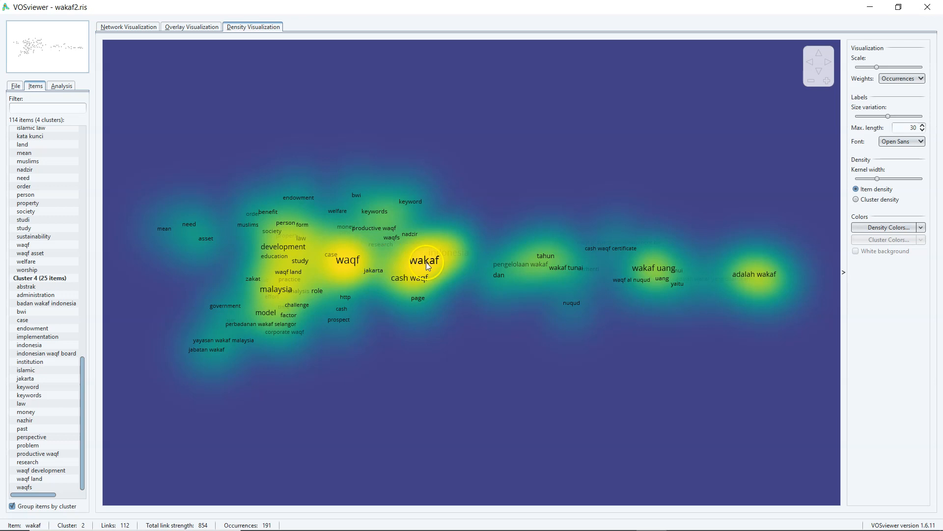
{"action": "scroll", "coordinate": [576, 318], "scroll_direction": "up", "scroll_amount": 3}
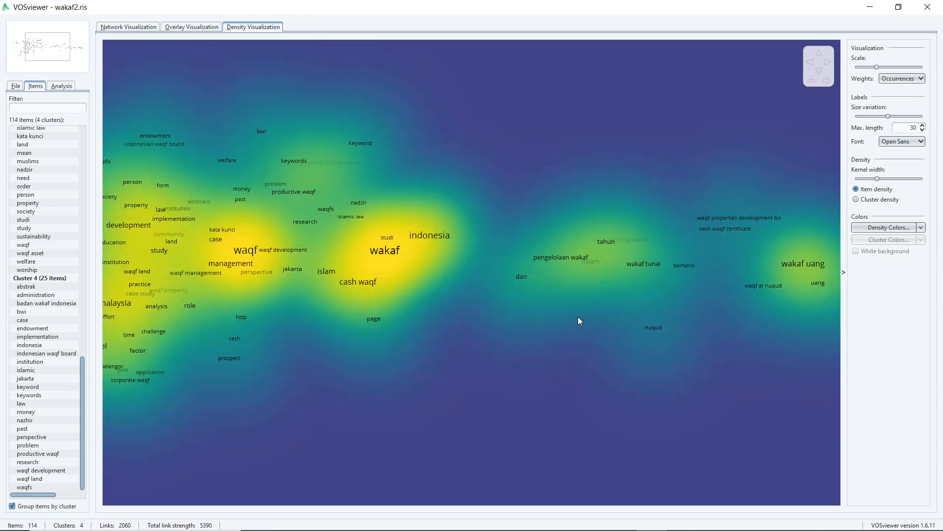
{"action": "left_click_drag", "start_coordinate": [579, 321], "coordinate": [495, 298]}
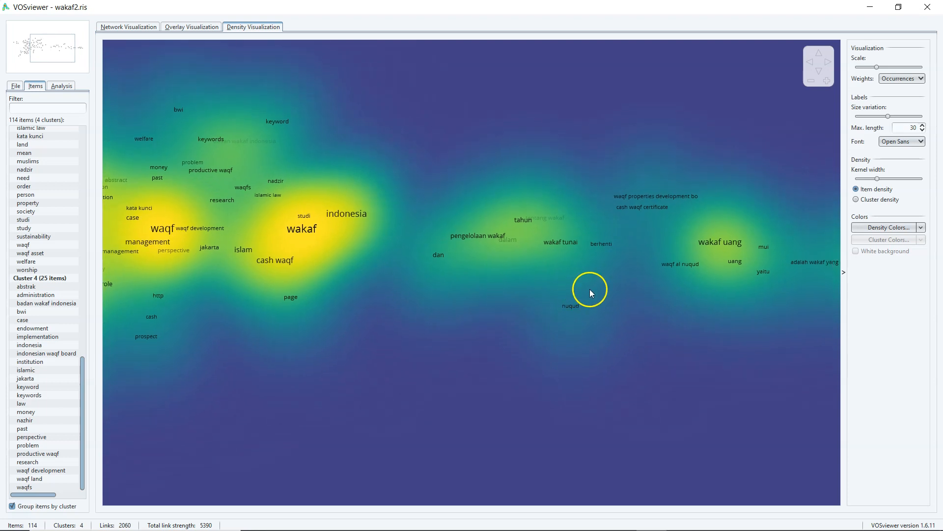
{"action": "left_click_drag", "start_coordinate": [592, 325], "coordinate": [489, 311]}
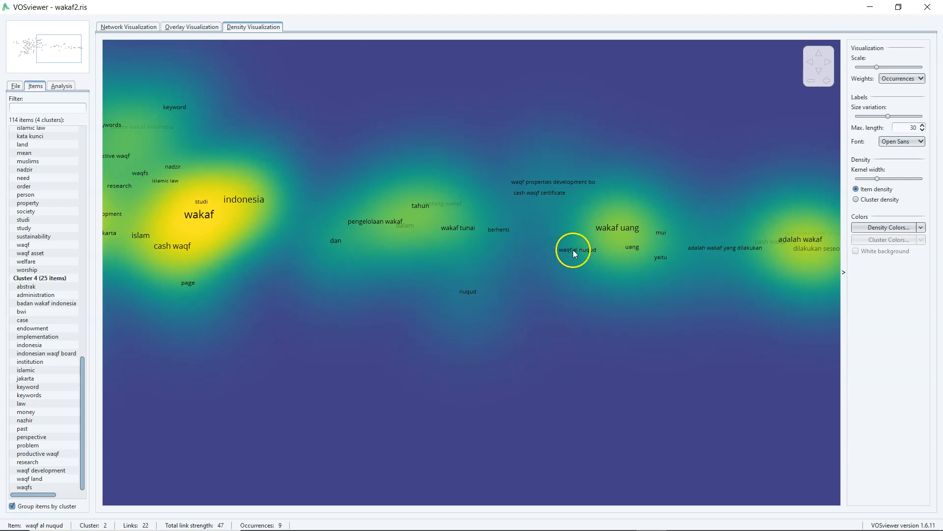
{"action": "scroll", "coordinate": [580, 265], "scroll_direction": "down", "scroll_amount": 2}
{"action": "scroll", "coordinate": [606, 275], "scroll_direction": "up", "scroll_amount": 1}
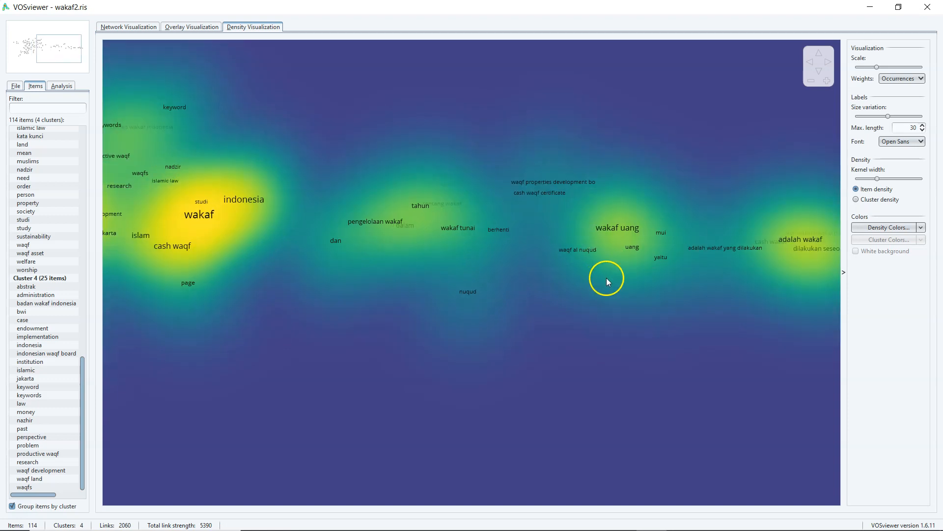
{"action": "scroll", "coordinate": [677, 267], "scroll_direction": "up", "scroll_amount": 2}
{"action": "left_click_drag", "start_coordinate": [616, 273], "coordinate": [481, 267]}
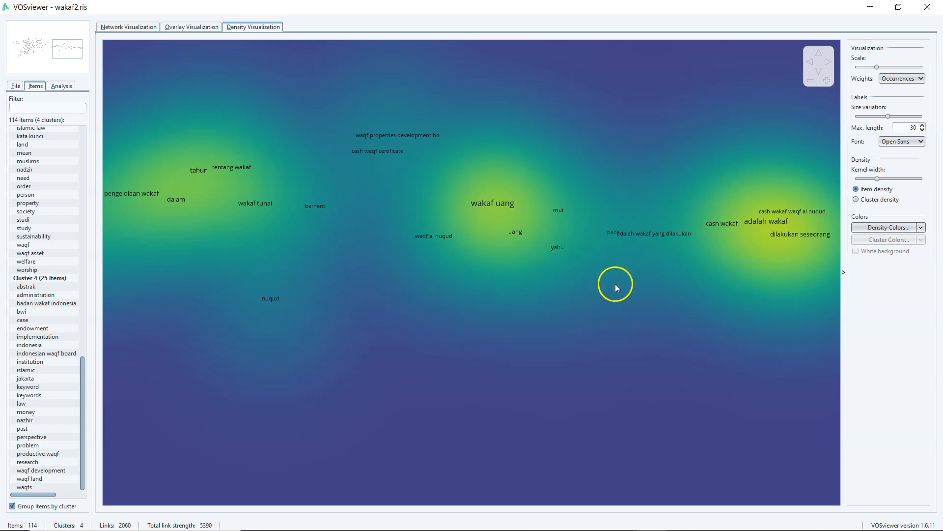
{"action": "scroll", "coordinate": [616, 284], "scroll_direction": "up", "scroll_amount": 1}
{"action": "scroll", "coordinate": [632, 280], "scroll_direction": "down", "scroll_amount": 3}
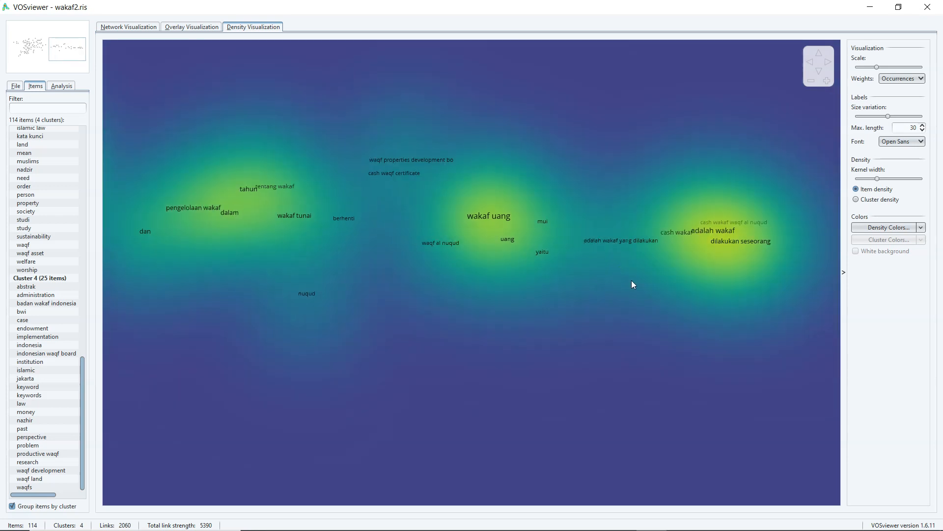
{"action": "scroll", "coordinate": [427, 294], "scroll_direction": "down", "scroll_amount": 1}
Step: Examine the density around waqf and malaysia and the sparse area with mean, need, sustainability and asset
{"action": "left_click_drag", "start_coordinate": [305, 316], "coordinate": [708, 394]}
{"action": "scroll", "coordinate": [237, 367], "scroll_direction": "up", "scroll_amount": 2}
{"action": "scroll", "coordinate": [204, 348], "scroll_direction": "down", "scroll_amount": 1}
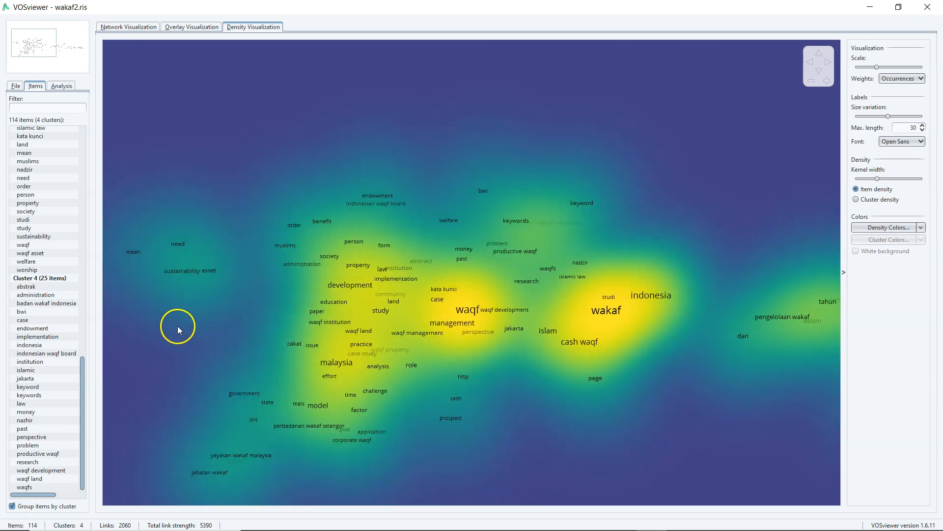
{"action": "scroll", "coordinate": [179, 329], "scroll_direction": "up", "scroll_amount": 1}
{"action": "left_click_drag", "start_coordinate": [179, 328], "coordinate": [443, 340]}
{"action": "scroll", "coordinate": [356, 337], "scroll_direction": "up", "scroll_amount": 1}
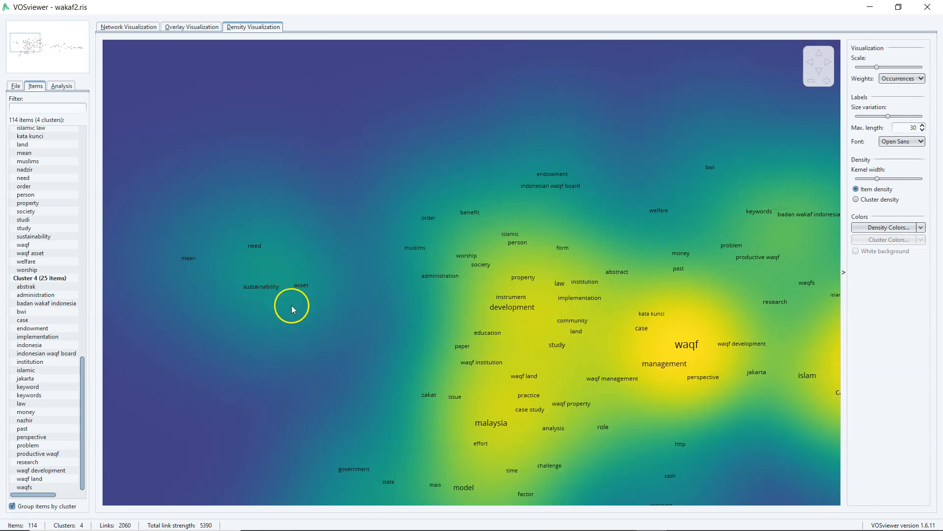
{"action": "scroll", "coordinate": [295, 305], "scroll_direction": "up", "scroll_amount": 1}
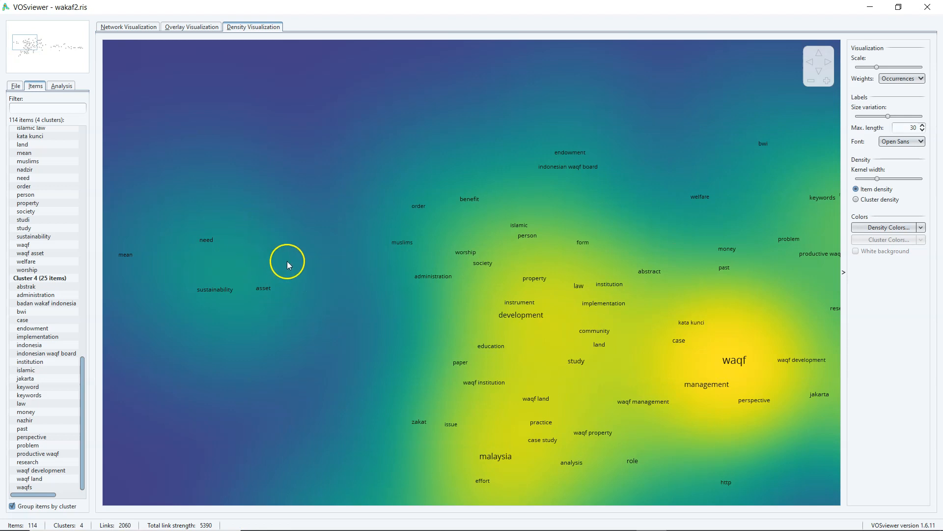
{"action": "scroll", "coordinate": [287, 260], "scroll_direction": "down", "scroll_amount": 1}
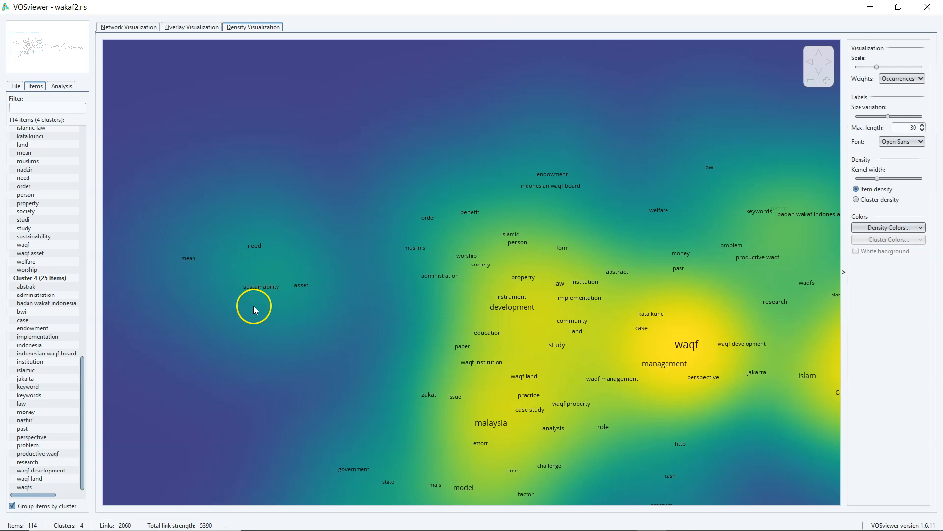
{"action": "left_click", "coordinate": [339, 265]}
{"action": "left_click", "coordinate": [288, 290]}
{"action": "scroll", "coordinate": [288, 291], "scroll_direction": "up", "scroll_amount": 1}
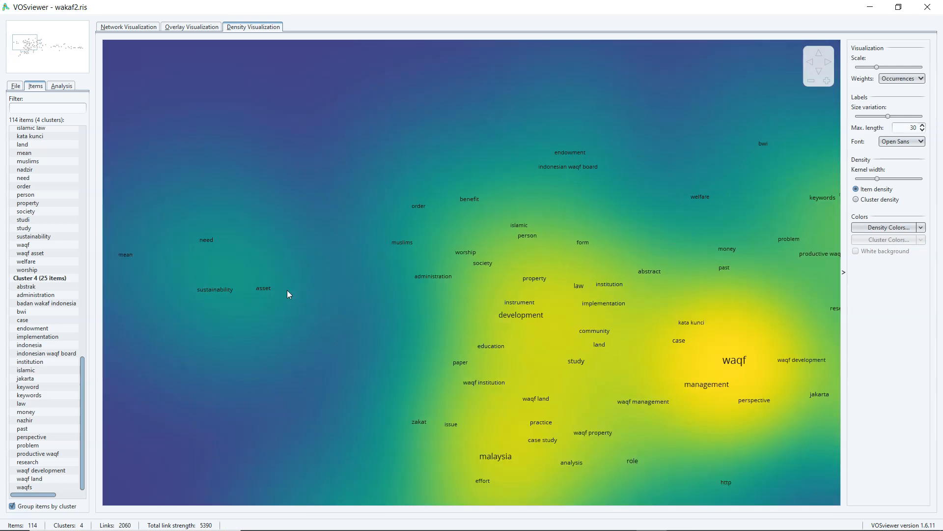
Step: Examine the low-density area around "jabatan wakaf" and "yayasan wakaf malaysia" in the density visualization
{"action": "scroll", "coordinate": [288, 291], "scroll_direction": "up", "scroll_amount": 1}
{"action": "scroll", "coordinate": [287, 290], "scroll_direction": "down", "scroll_amount": 4}
{"action": "left_click_drag", "start_coordinate": [288, 291], "coordinate": [360, 205]}
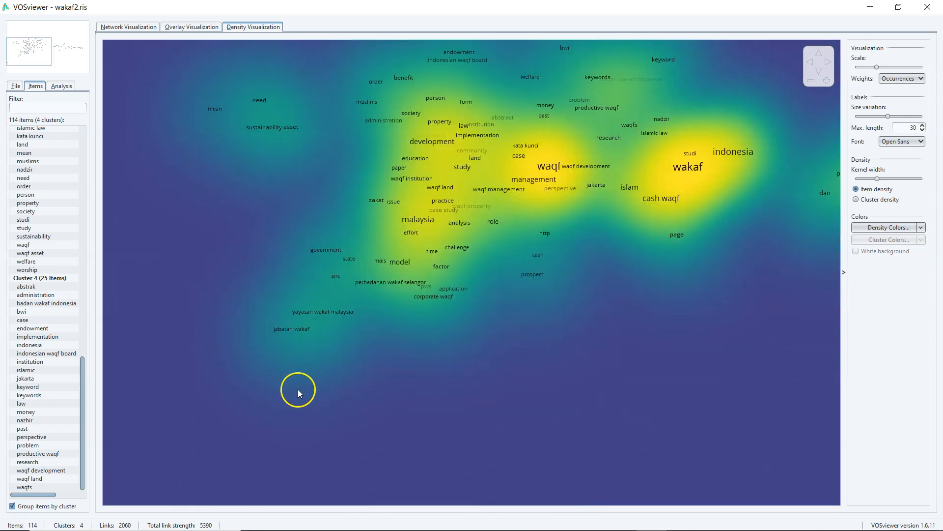
{"action": "scroll", "coordinate": [300, 386], "scroll_direction": "up", "scroll_amount": 1}
{"action": "left_click_drag", "start_coordinate": [300, 386], "coordinate": [477, 396]}
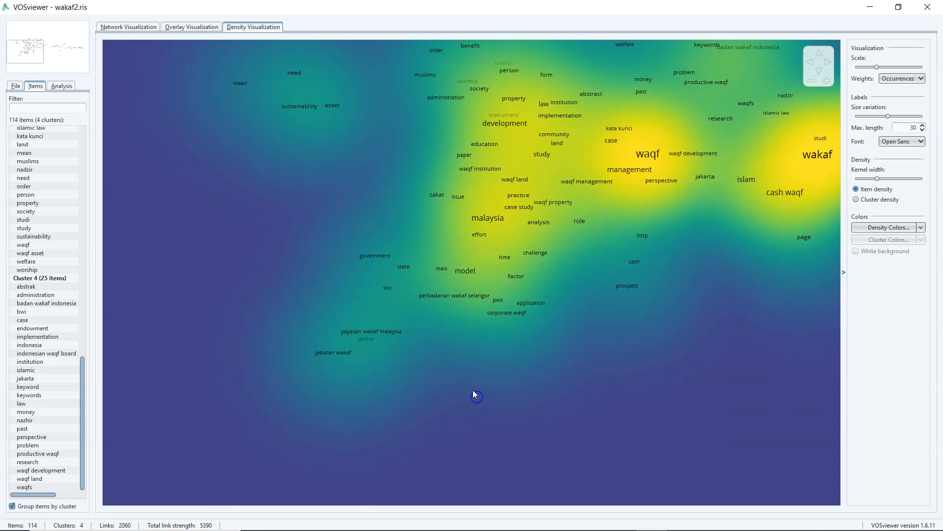
Step: Compare the sparse density areas around sustainability and asset, "yayasan wakaf malaysia" and prospect with the whole density map
{"action": "left_click_drag", "start_coordinate": [341, 241], "coordinate": [309, 336]}
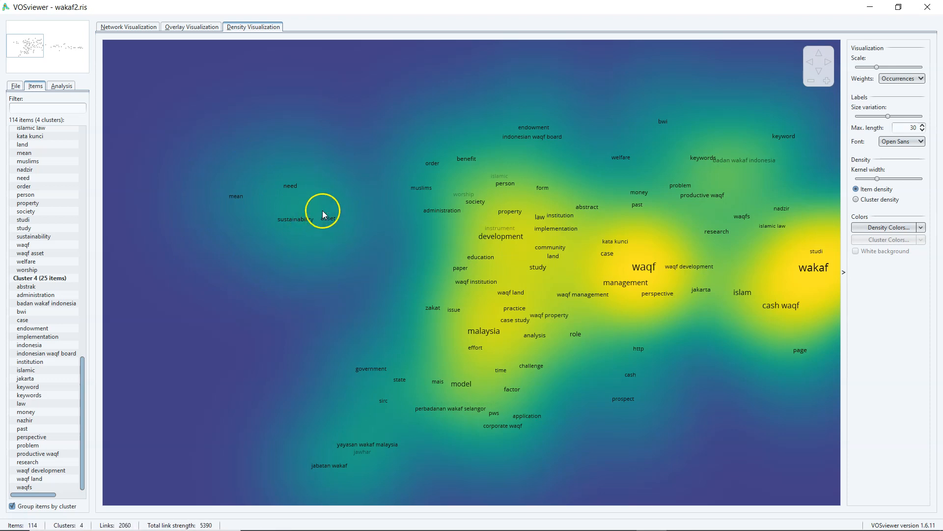
{"action": "left_click_drag", "start_coordinate": [270, 312], "coordinate": [279, 168]}
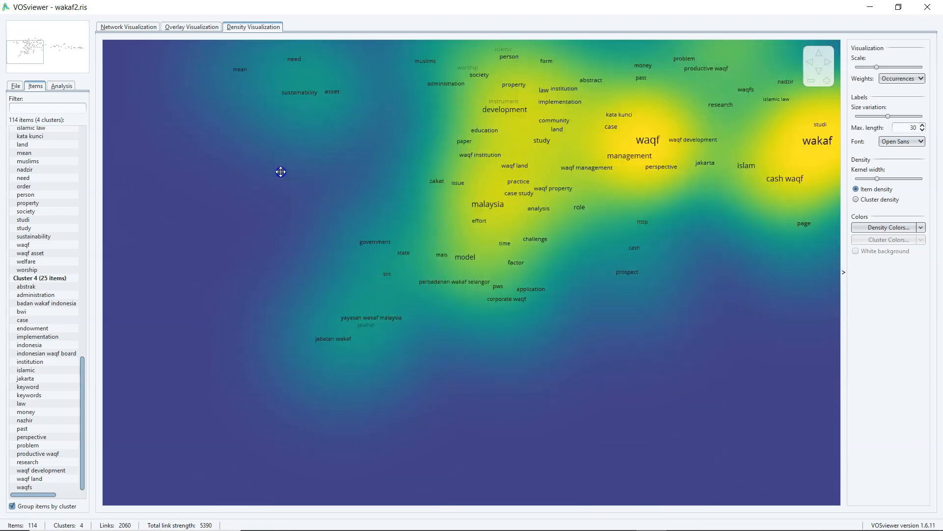
{"action": "scroll", "coordinate": [384, 338], "scroll_direction": "up", "scroll_amount": 2}
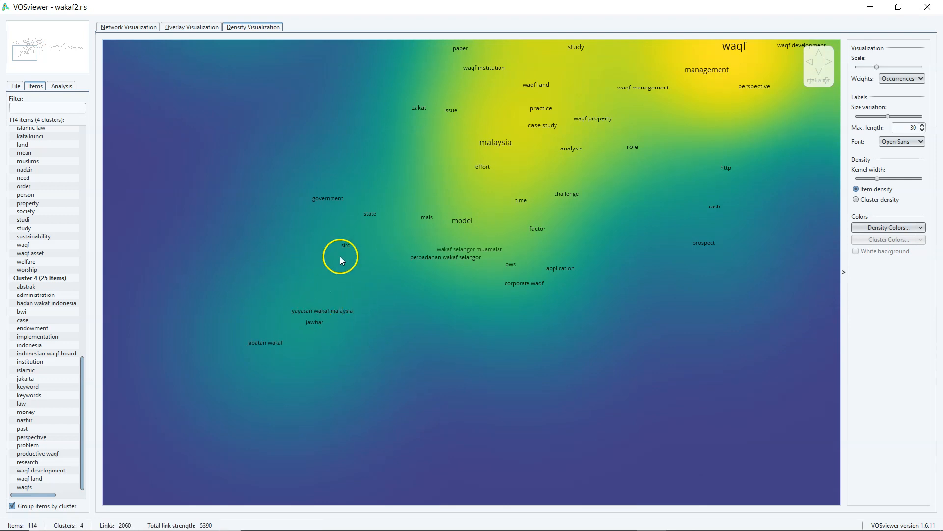
{"action": "left_click_drag", "start_coordinate": [368, 354], "coordinate": [239, 353]}
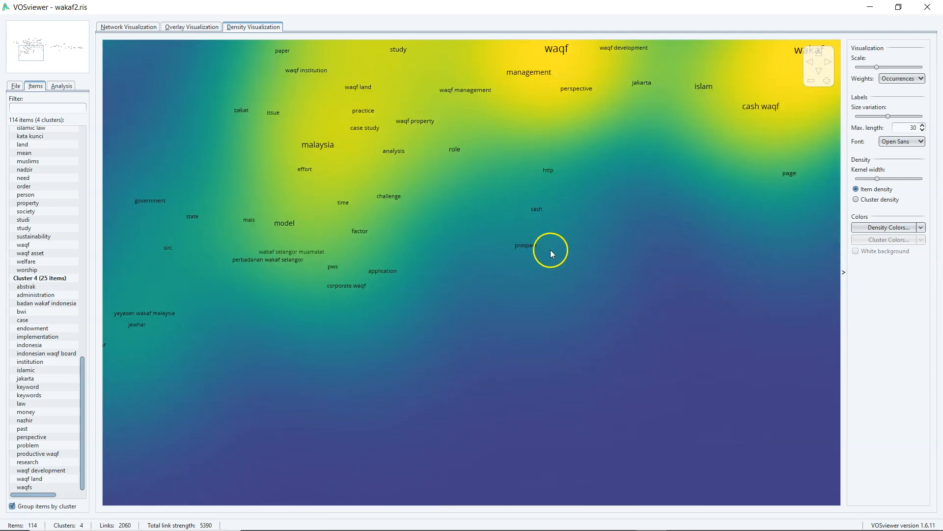
{"action": "scroll", "coordinate": [554, 256], "scroll_direction": "down", "scroll_amount": 4}
{"action": "scroll", "coordinate": [573, 315], "scroll_direction": "down", "scroll_amount": 2}
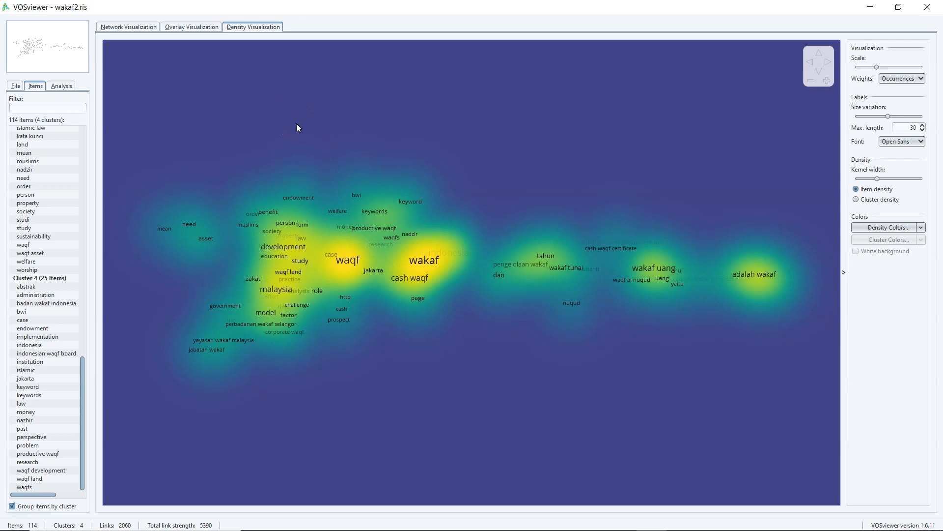
Step: Return to the network visualization with the map's file options shown, and examine the links of the wakaf node
{"action": "left_click", "coordinate": [134, 29]}
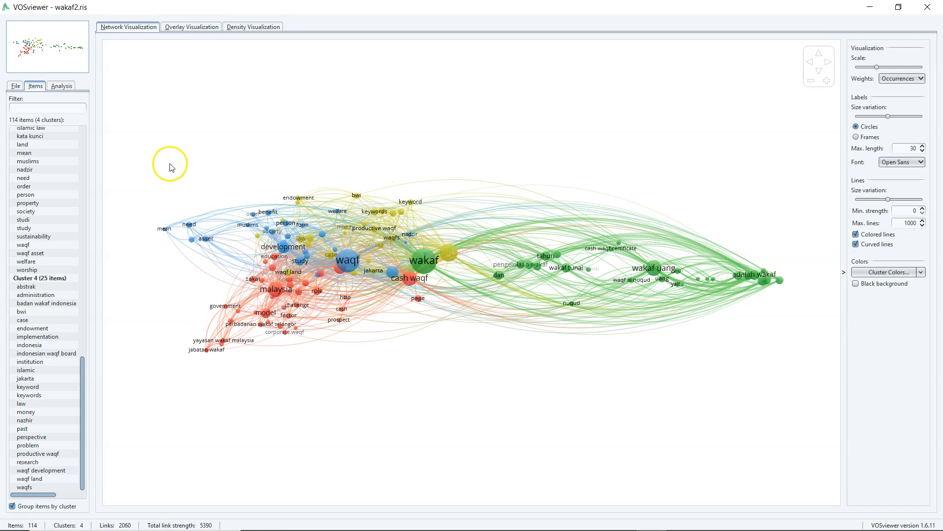
{"action": "left_click", "coordinate": [15, 85]}
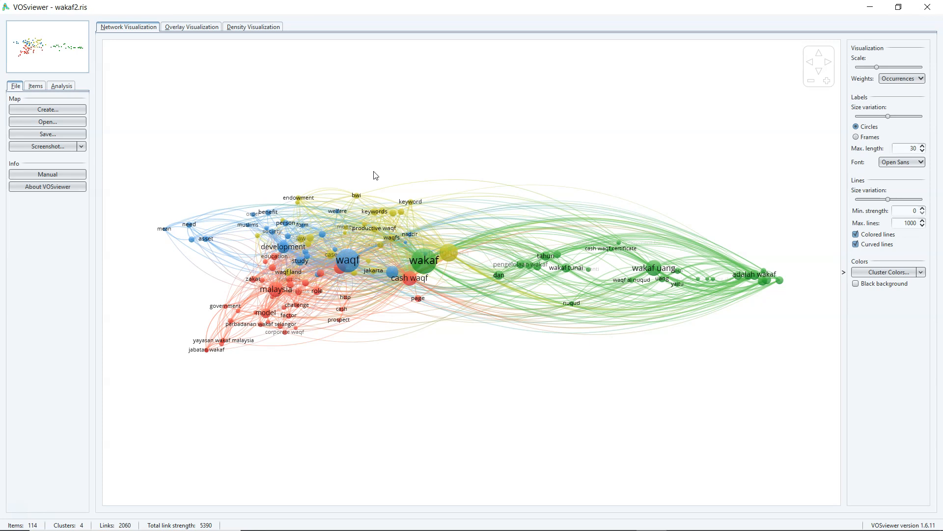
{"action": "left_click", "coordinate": [404, 165]}
{"action": "left_click", "coordinate": [425, 257]}
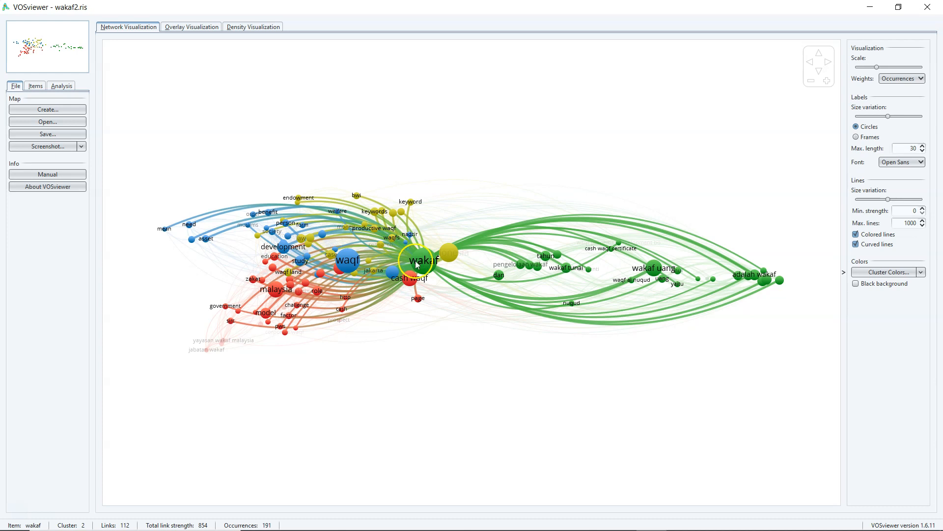
{"action": "left_click", "coordinate": [609, 186]}
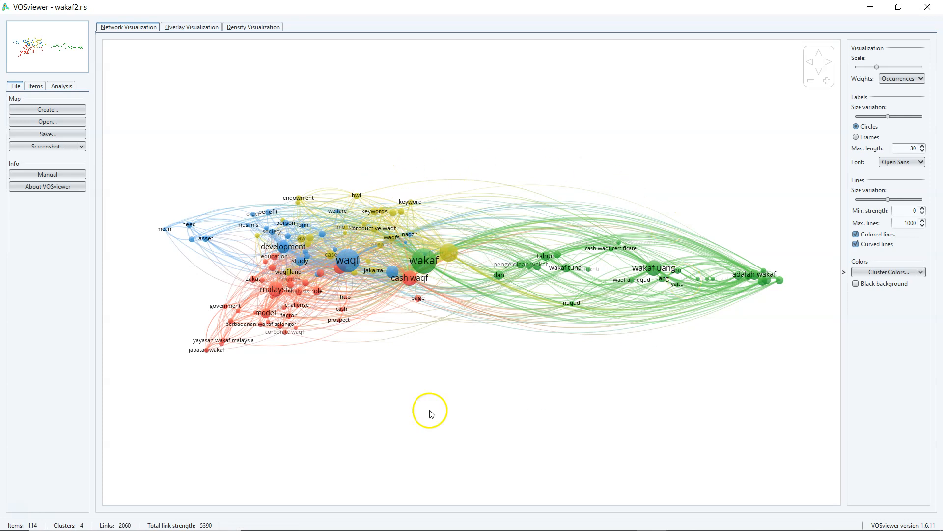